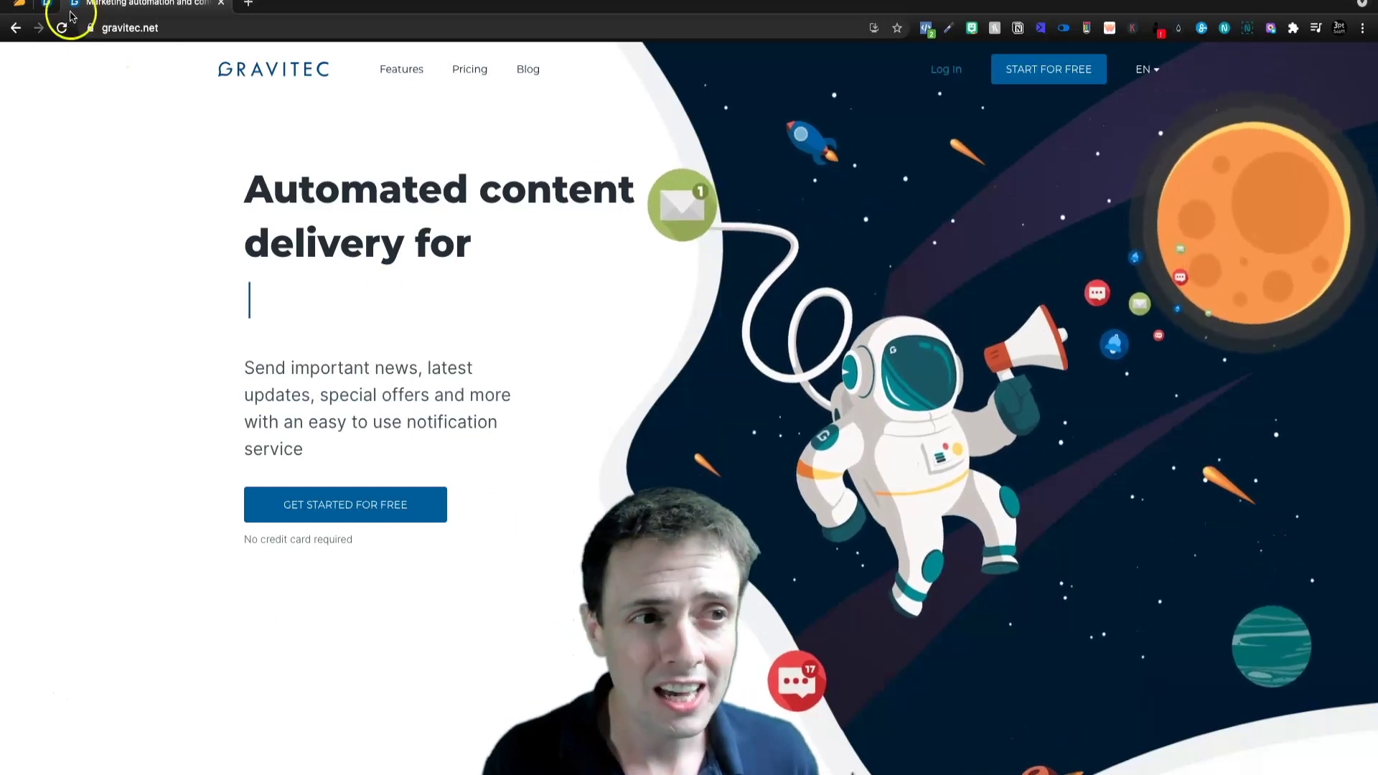
# - Check the aiprofitz.com dashboard stats, then return to the homepage and select the address bar
pyautogui.click(50, 5)
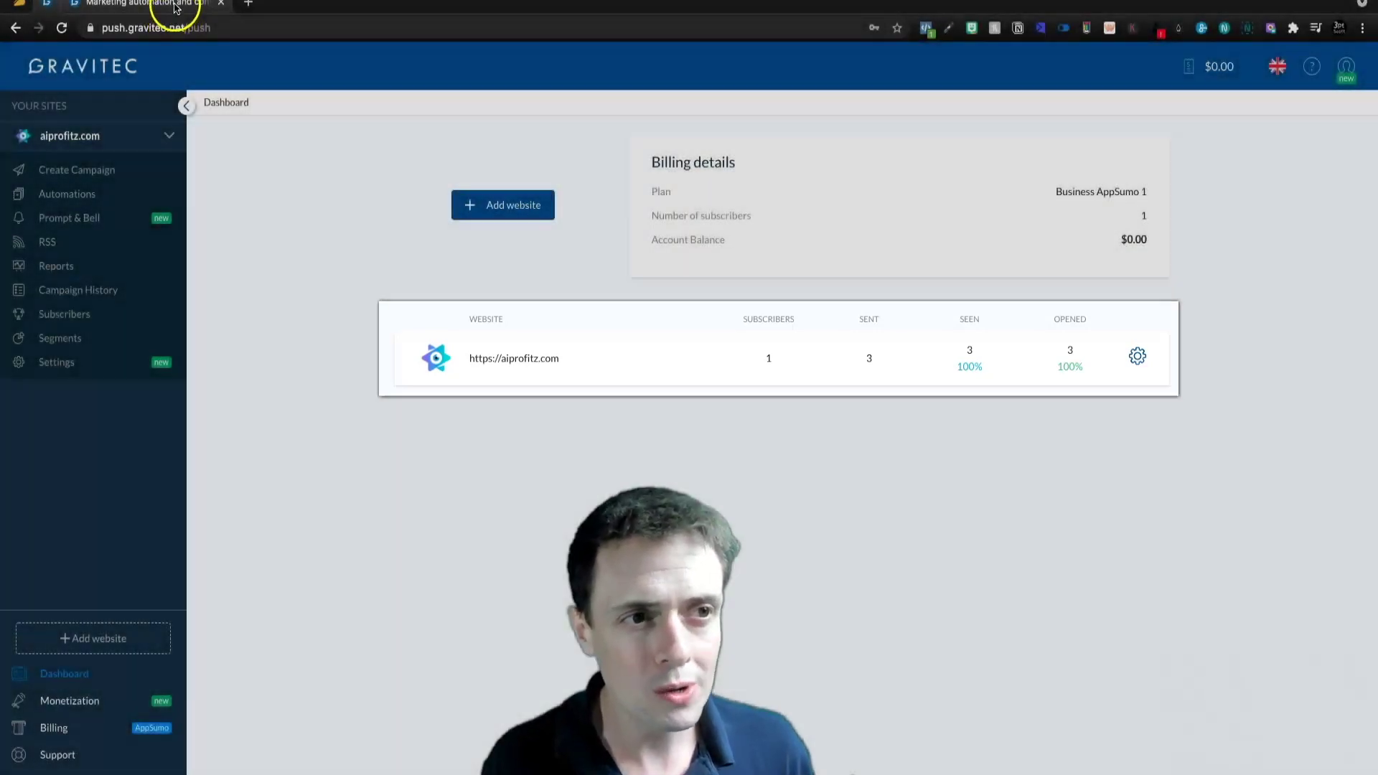
pyautogui.click(169, 6)
pyautogui.click(184, 29)
# - Load aiprofitz.com, allow its push notifications, and open the notification topic preferences
pyautogui.write('aiprofitz')
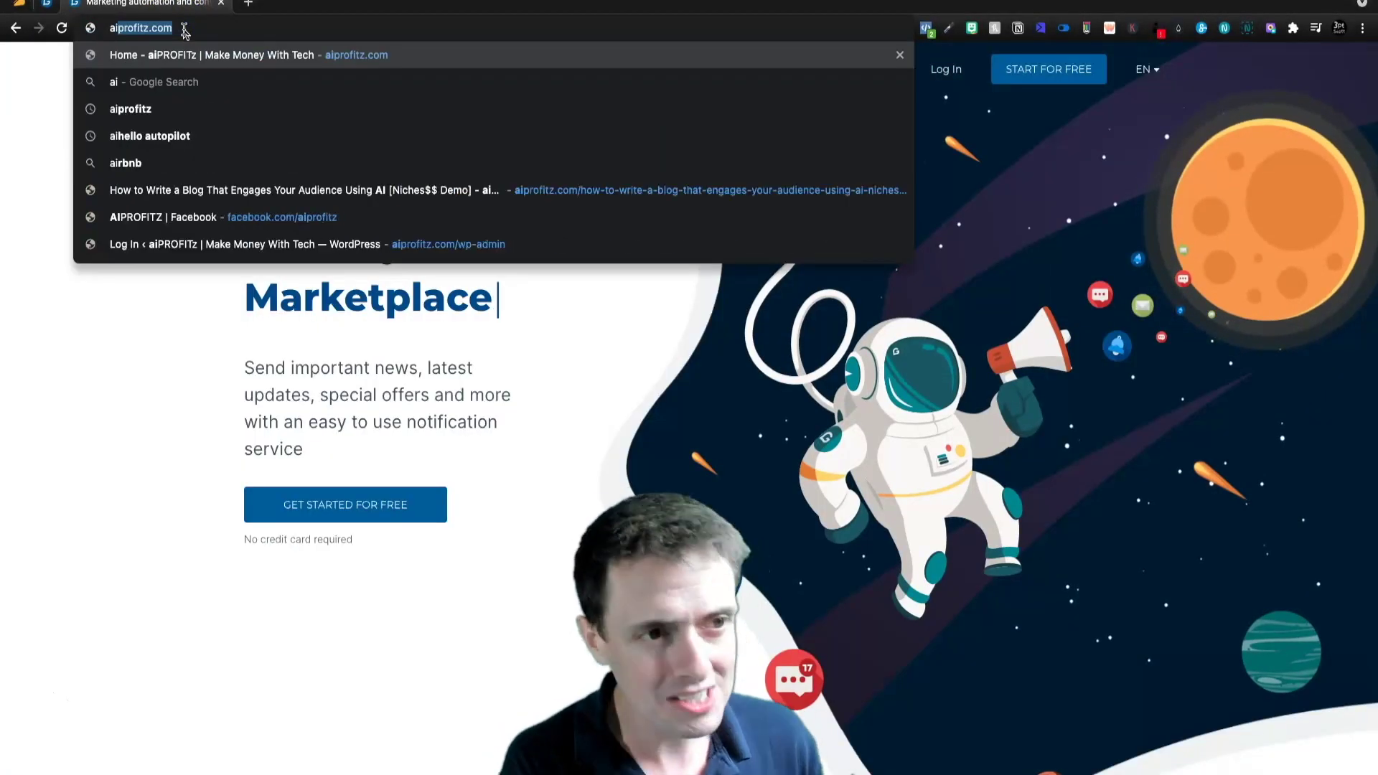
pyautogui.press('Return')
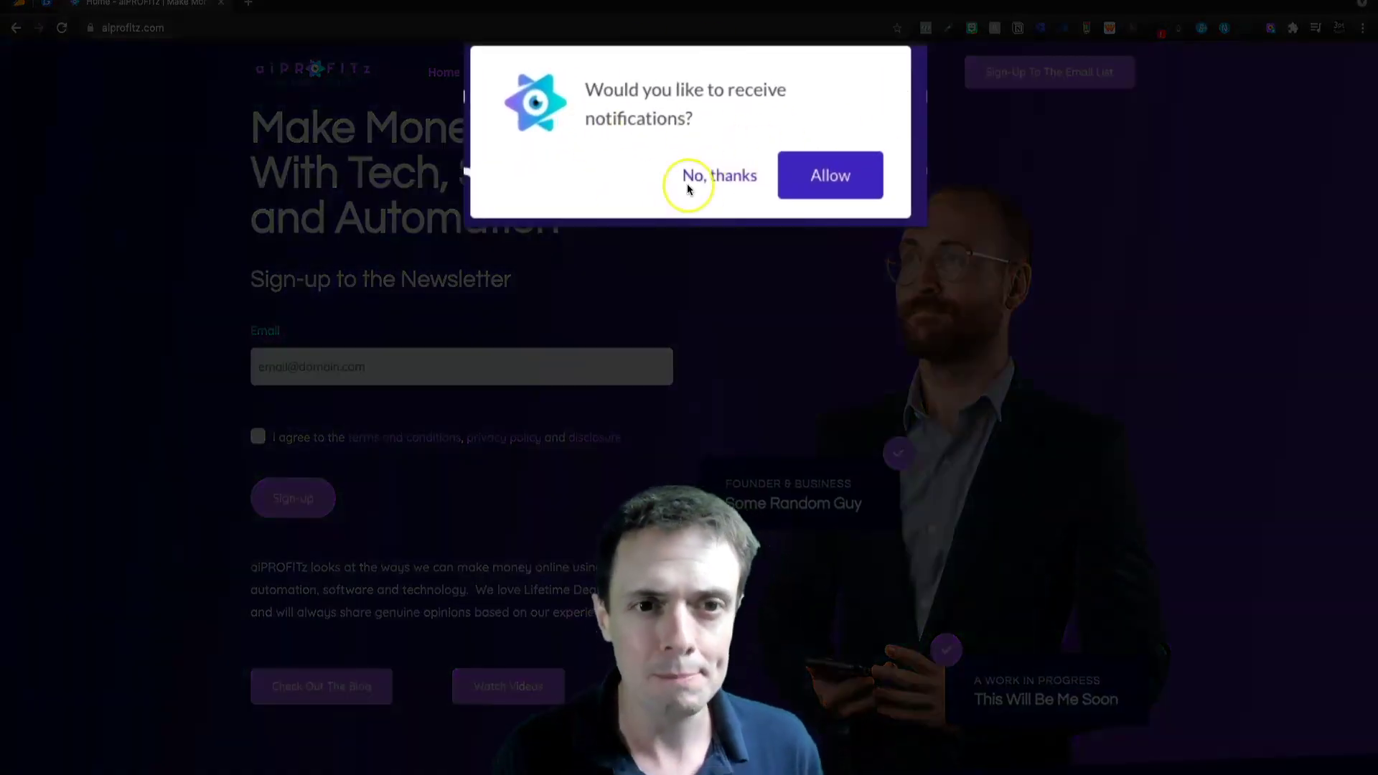
pyautogui.click(830, 173)
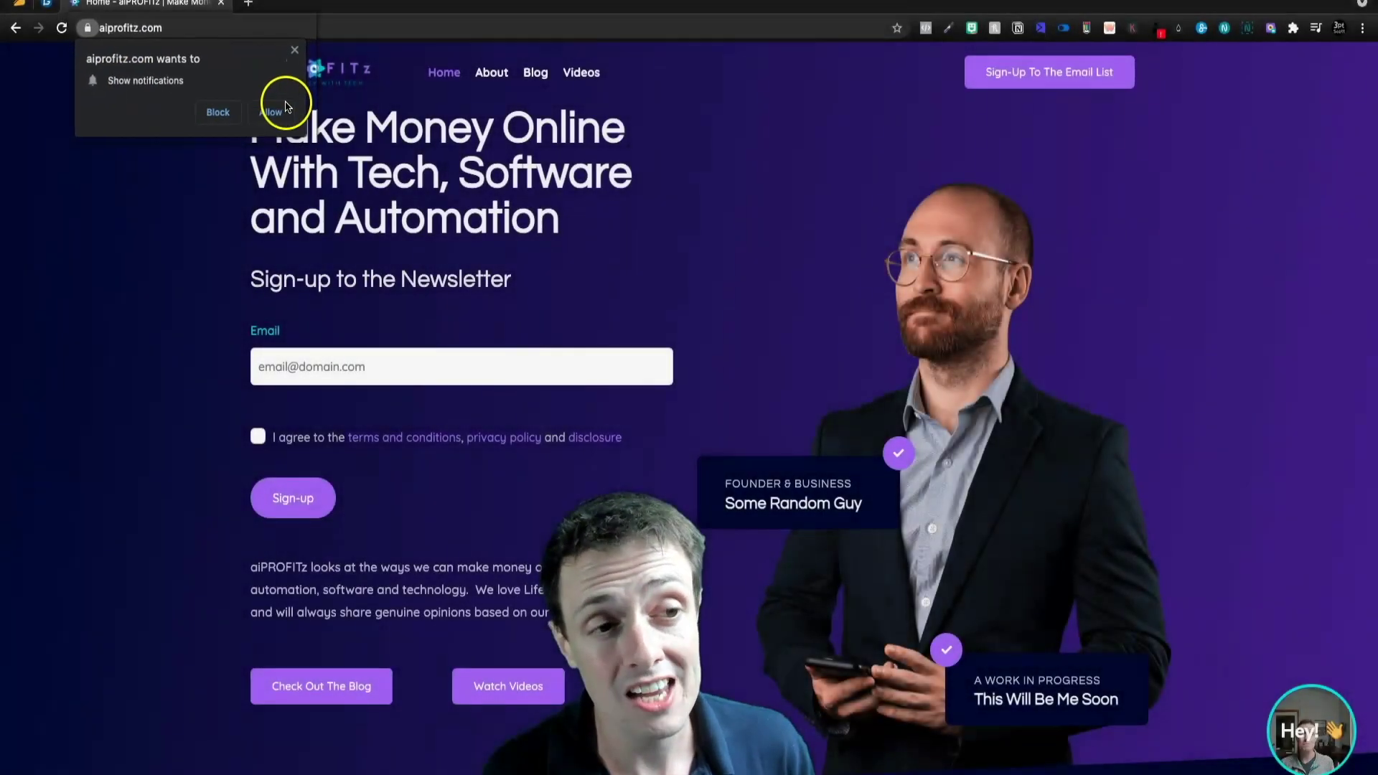
pyautogui.click(260, 136)
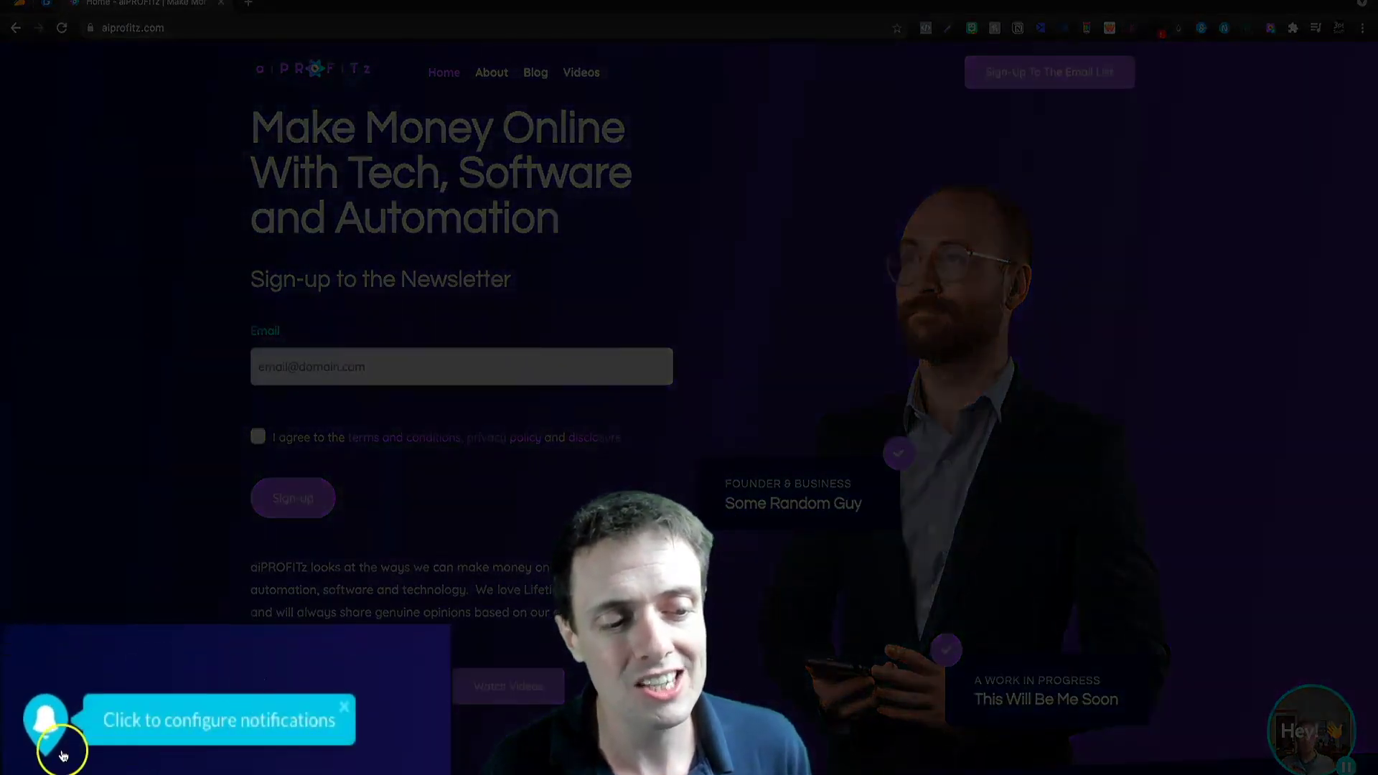
pyautogui.click(201, 725)
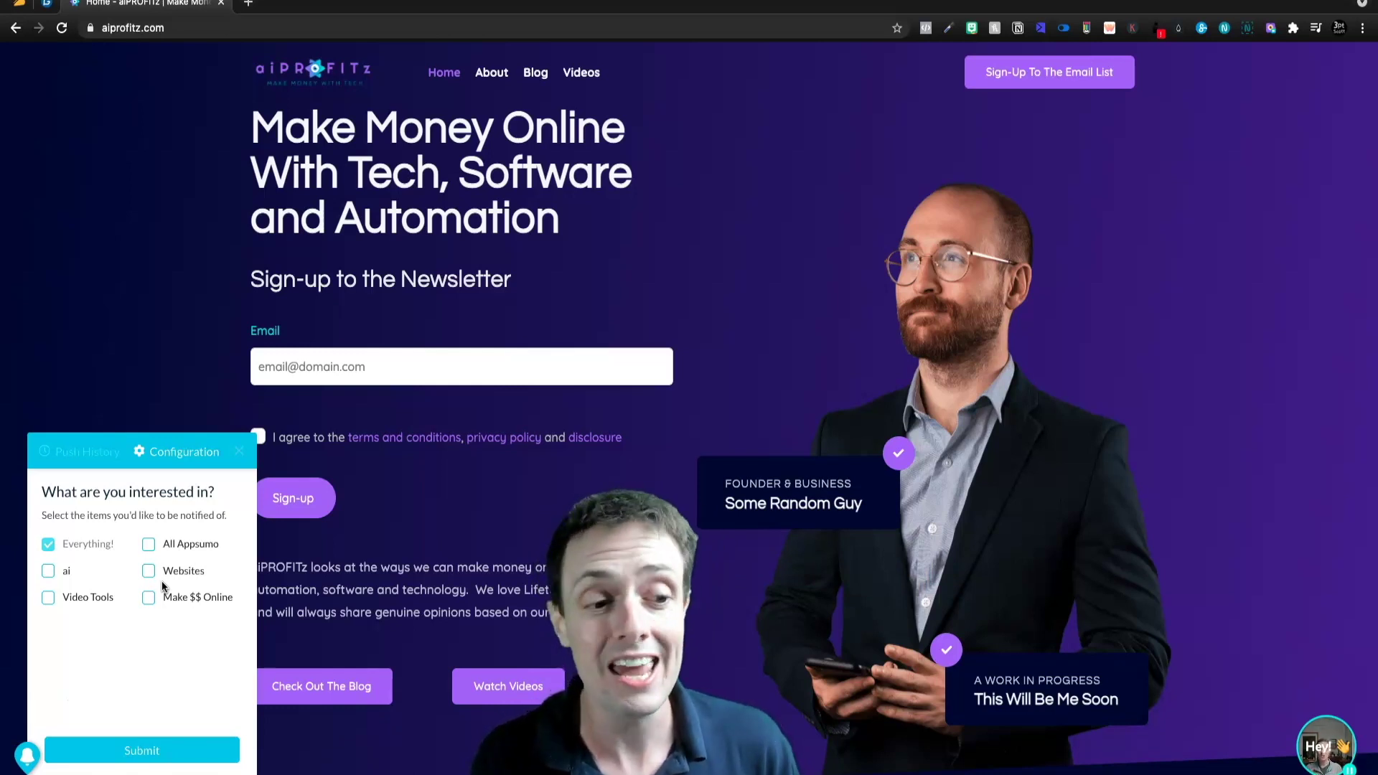
# - Subscribe to the Websites topic, view the Push History, and switch to the Switchy shortener tab
pyautogui.click(148, 547)
pyautogui.click(147, 545)
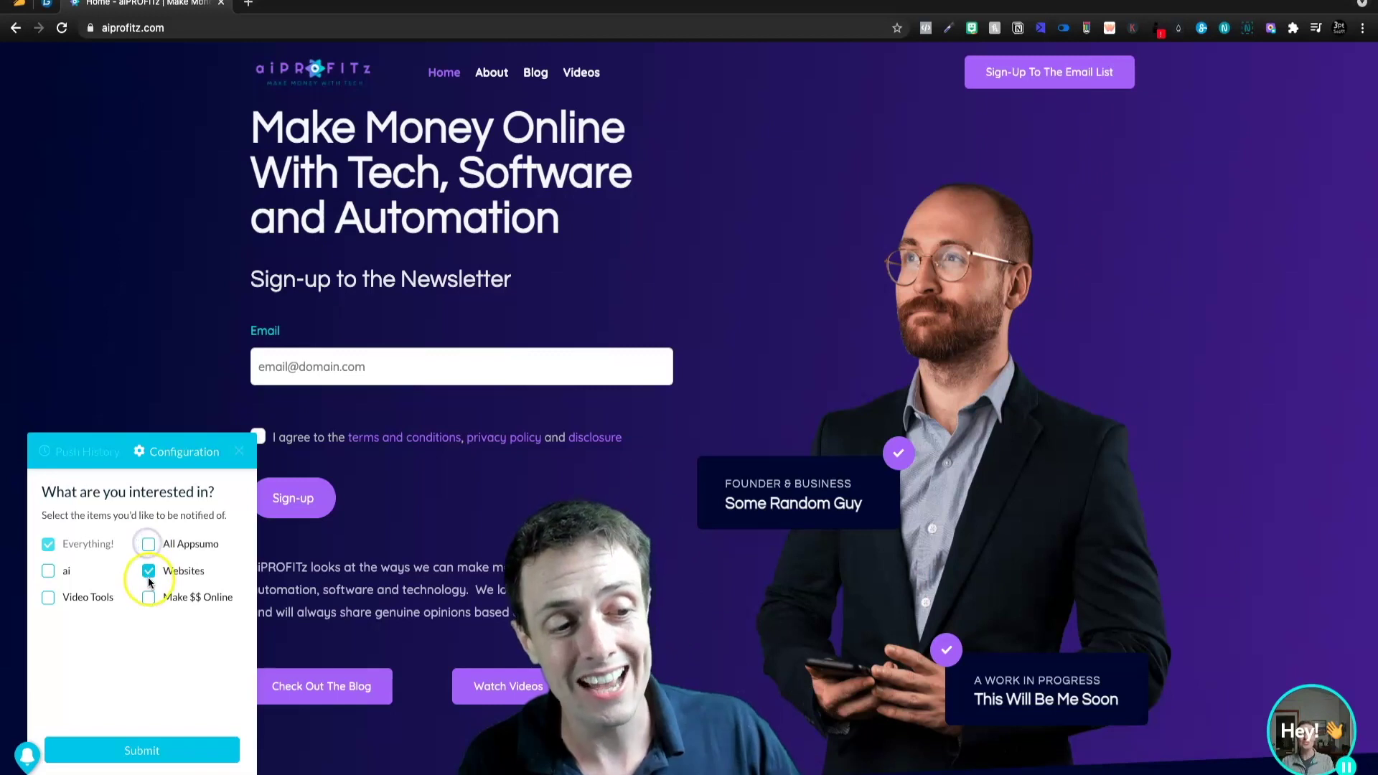
pyautogui.click(73, 455)
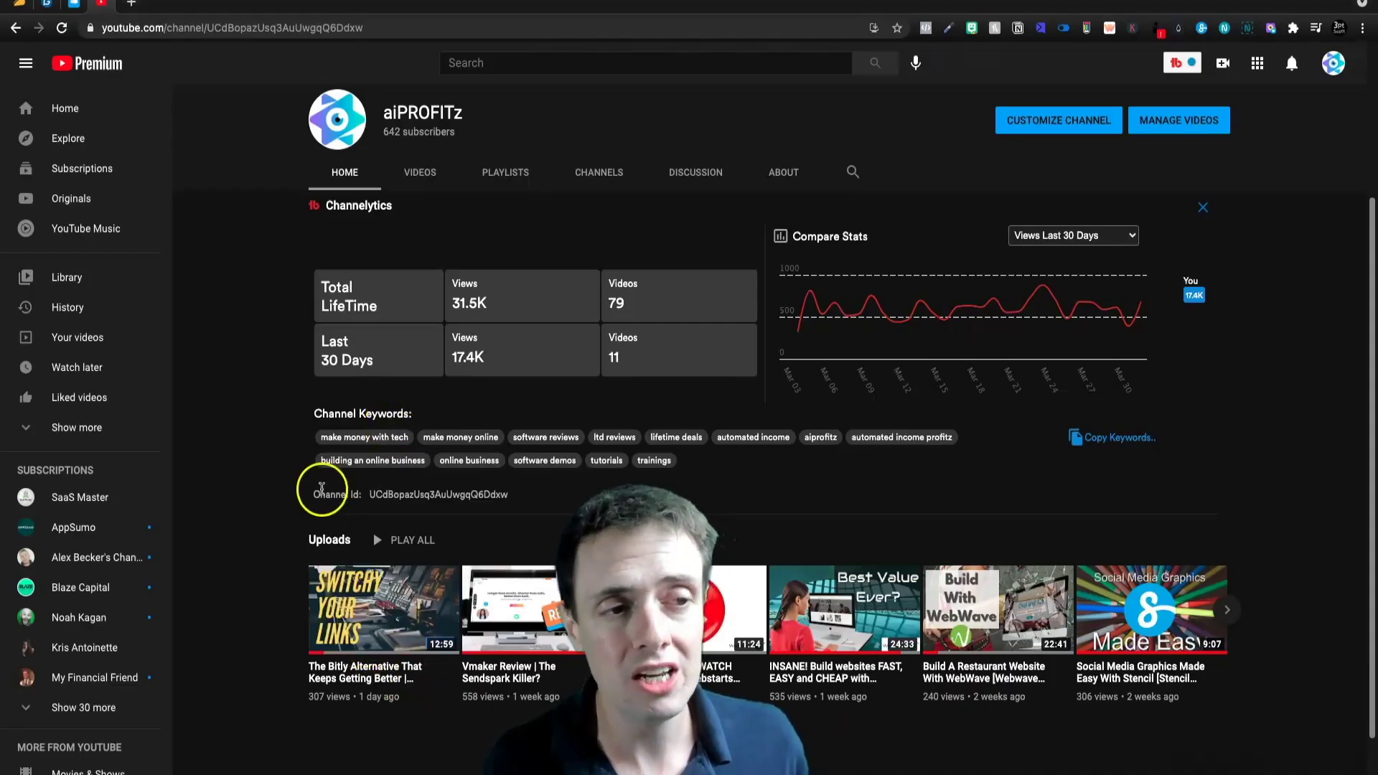
pyautogui.click(76, 5)
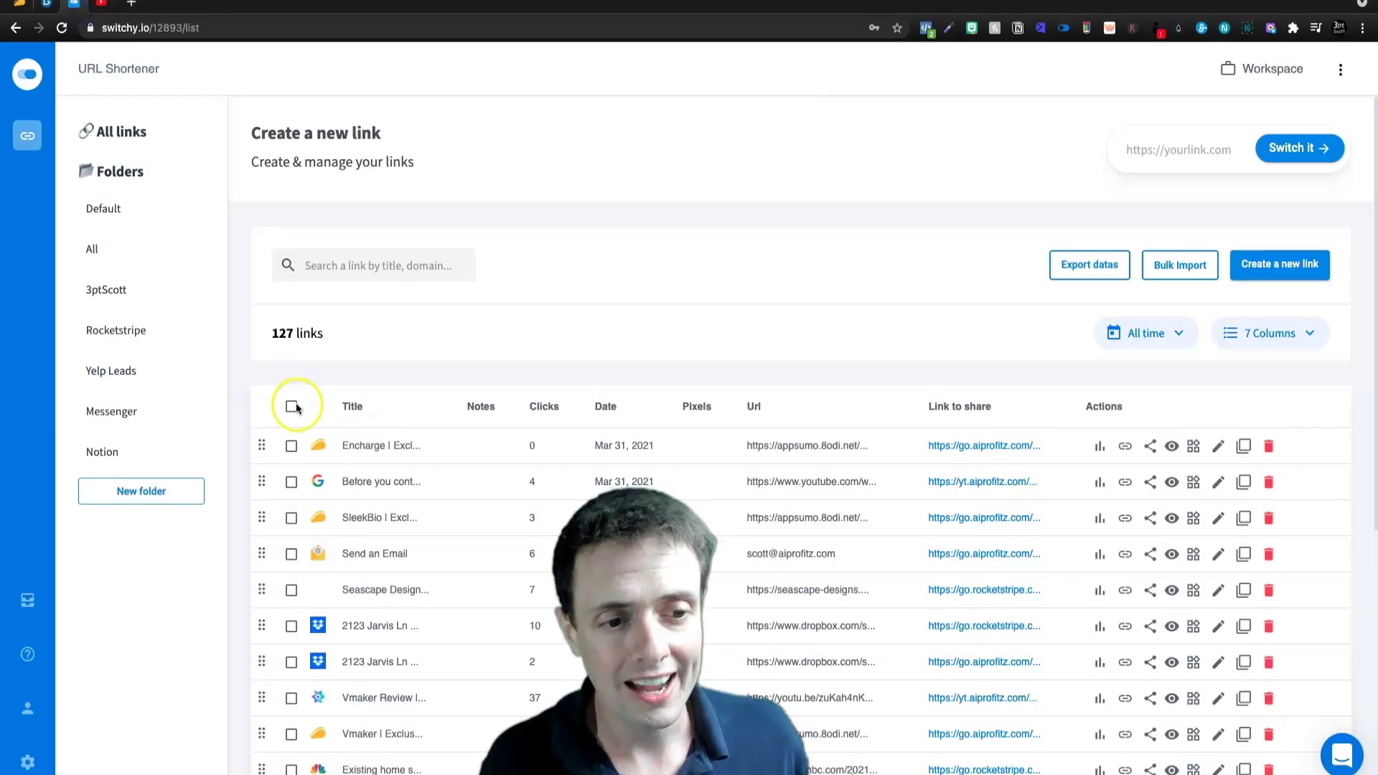
# - Paste the switchy-links destination URL and enter title 'The bitly alternative you NEED' with Switchy.io text
pyautogui.click(42, 9)
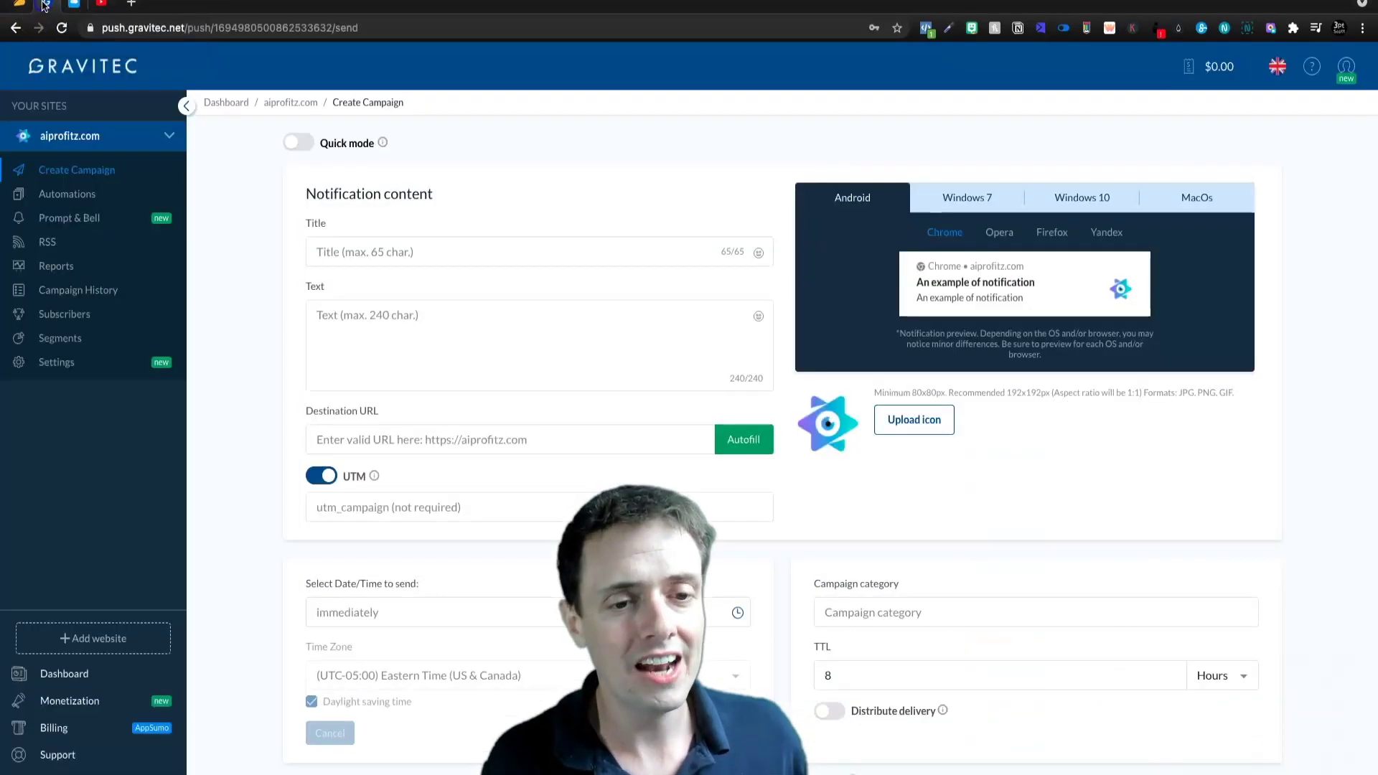
pyautogui.click(349, 439)
pyautogui.write('https://yt.aiprofitz.com/switchy-links')
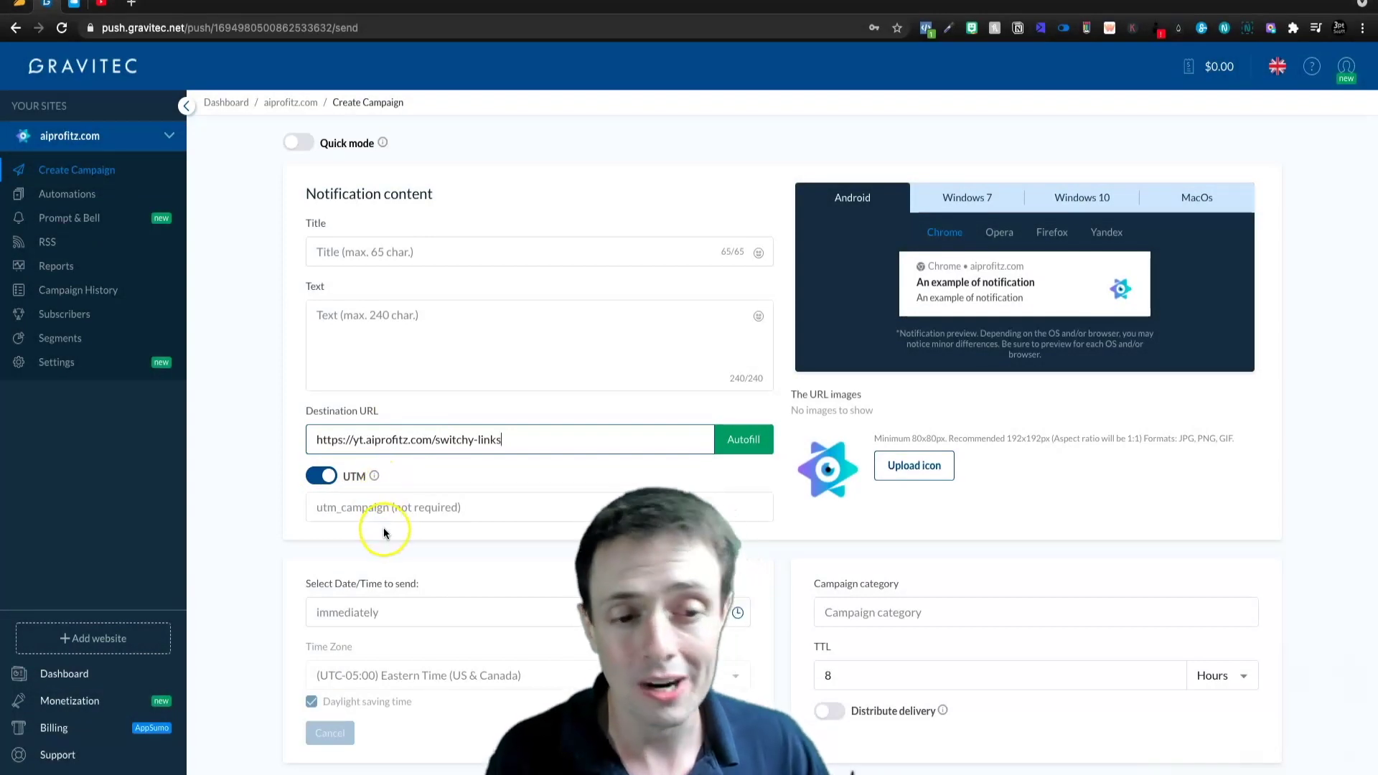
pyautogui.click(363, 248)
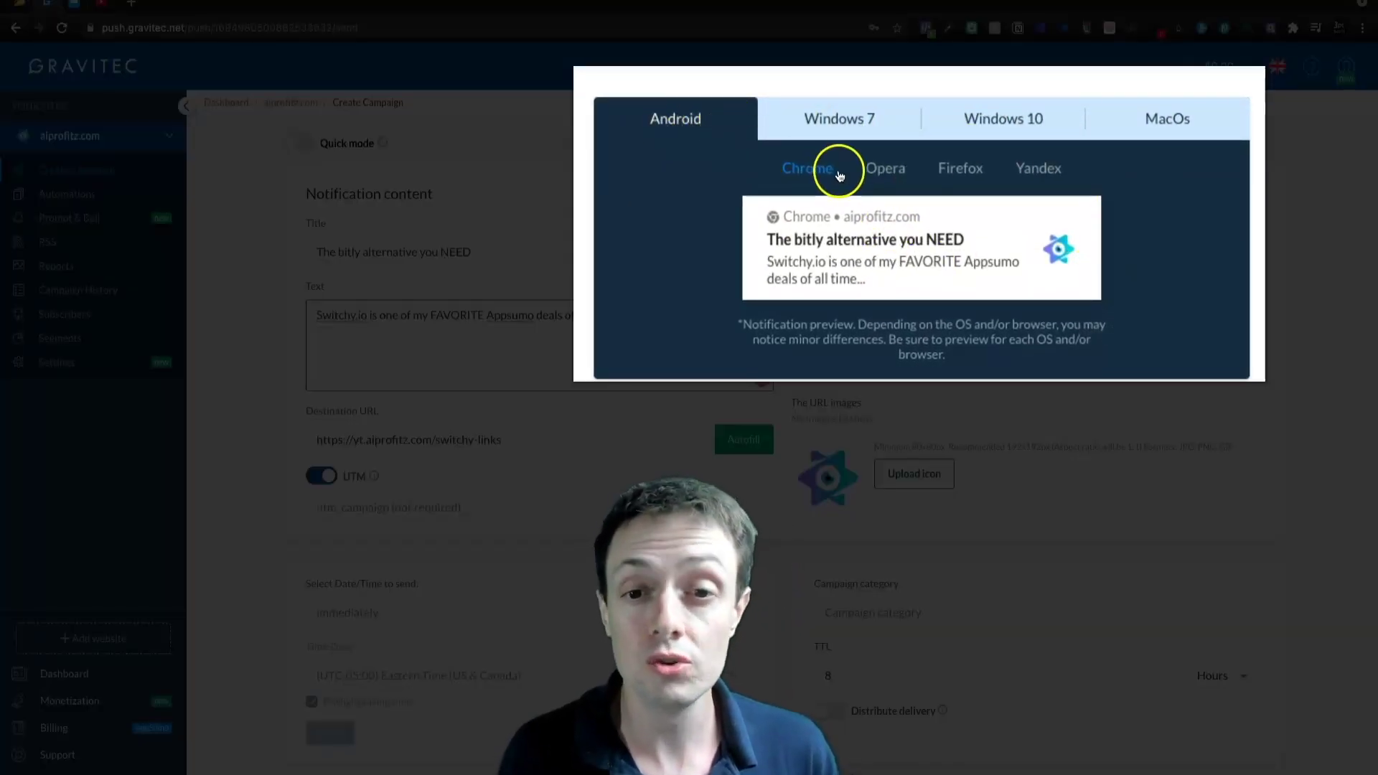
# - Preview the notification in Opera, Firefox, Yandex, Windows 7, Windows 10, and macOS Safari and Chrome
pyautogui.click(898, 177)
pyautogui.click(965, 177)
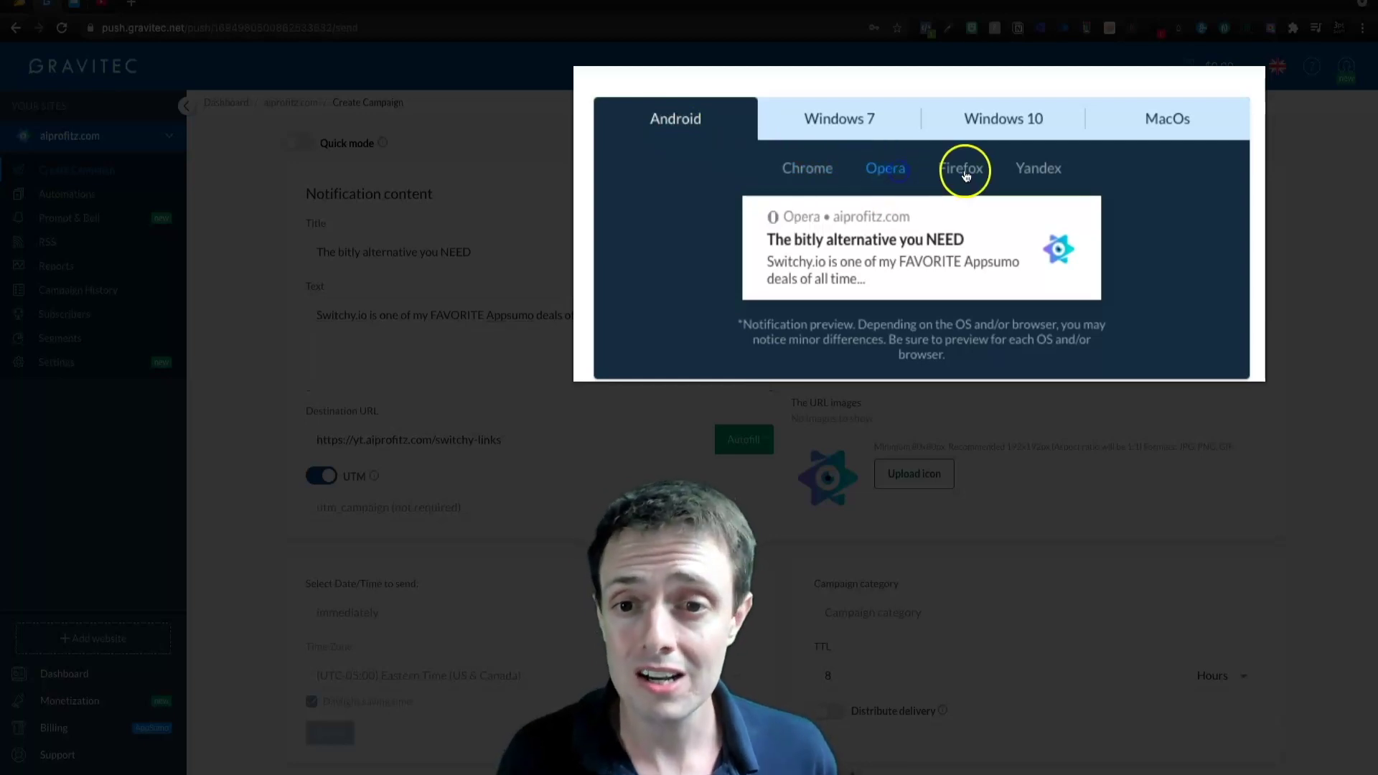
pyautogui.click(1047, 178)
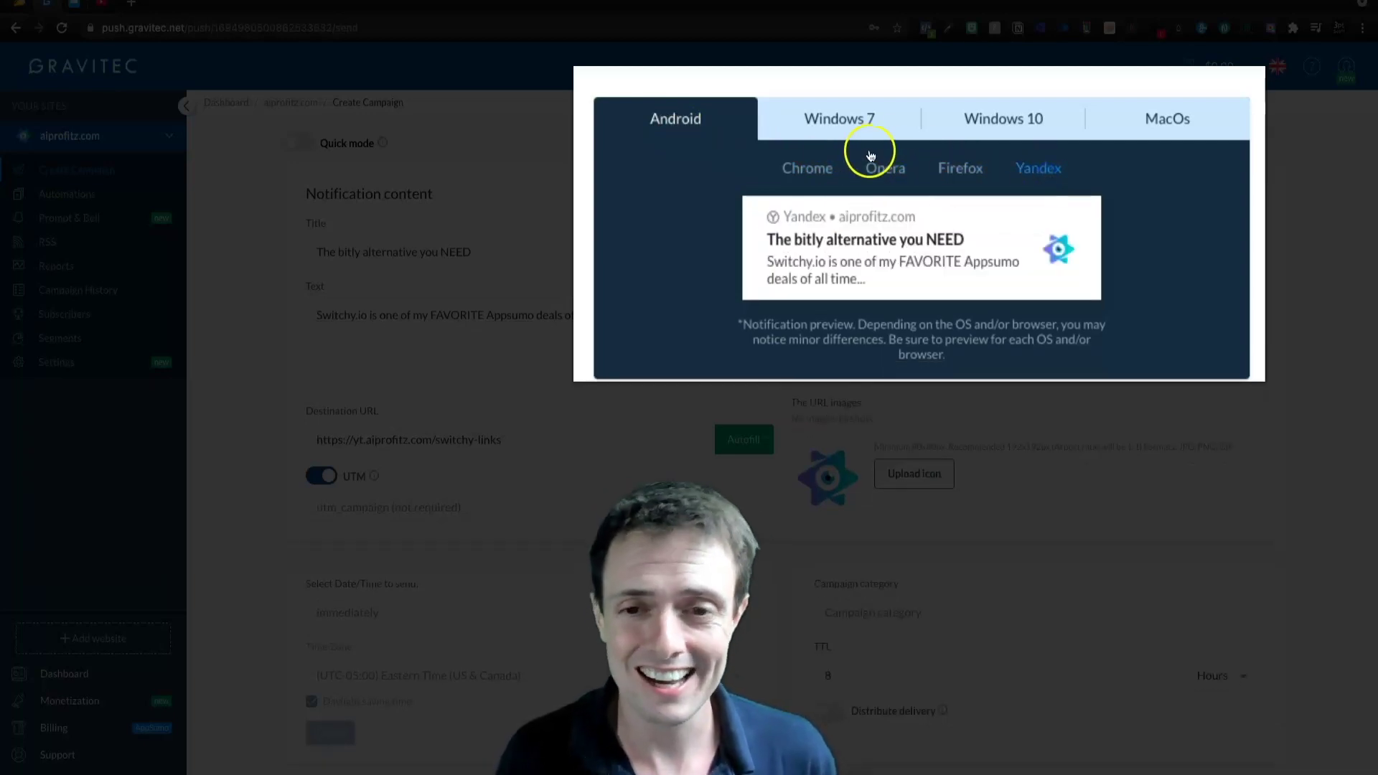
pyautogui.click(859, 121)
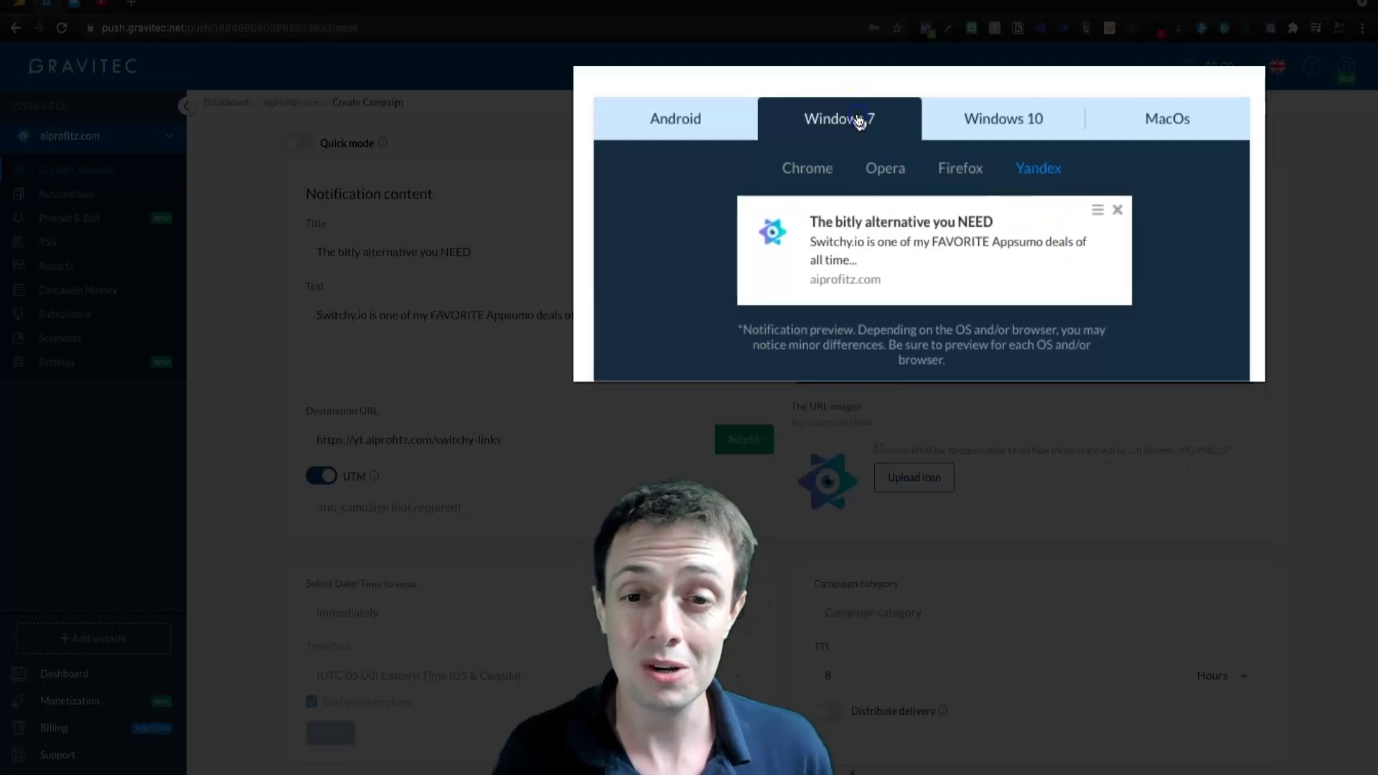
pyautogui.click(967, 133)
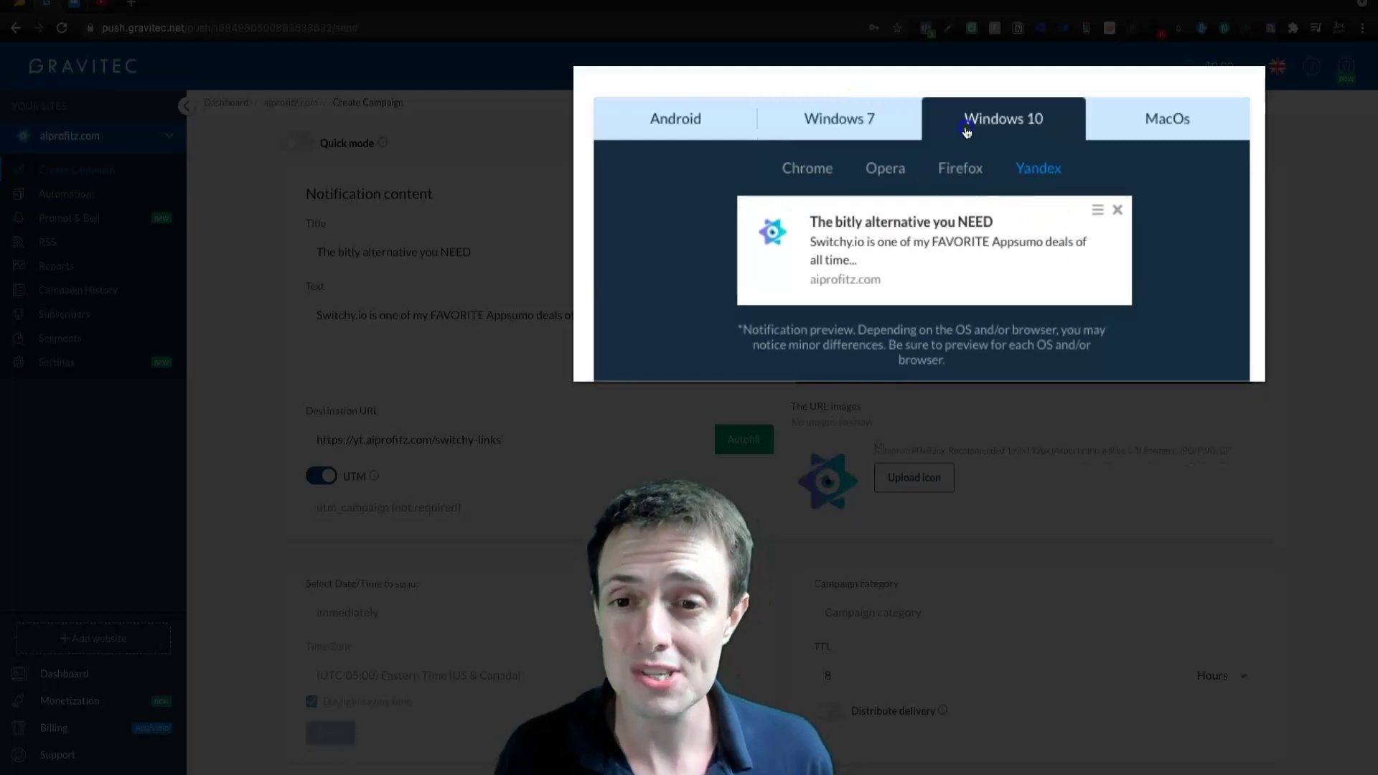
pyautogui.click(1131, 129)
pyautogui.click(1074, 170)
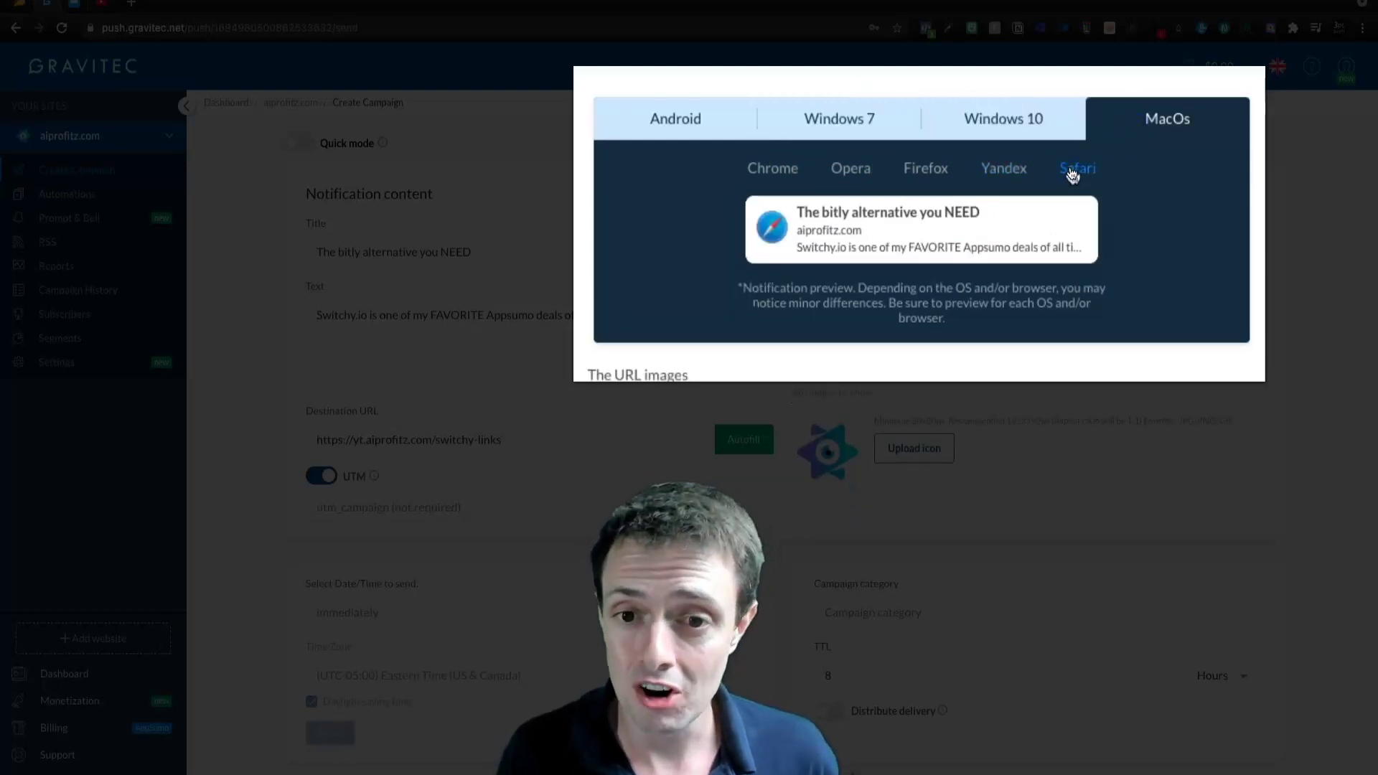
pyautogui.click(775, 167)
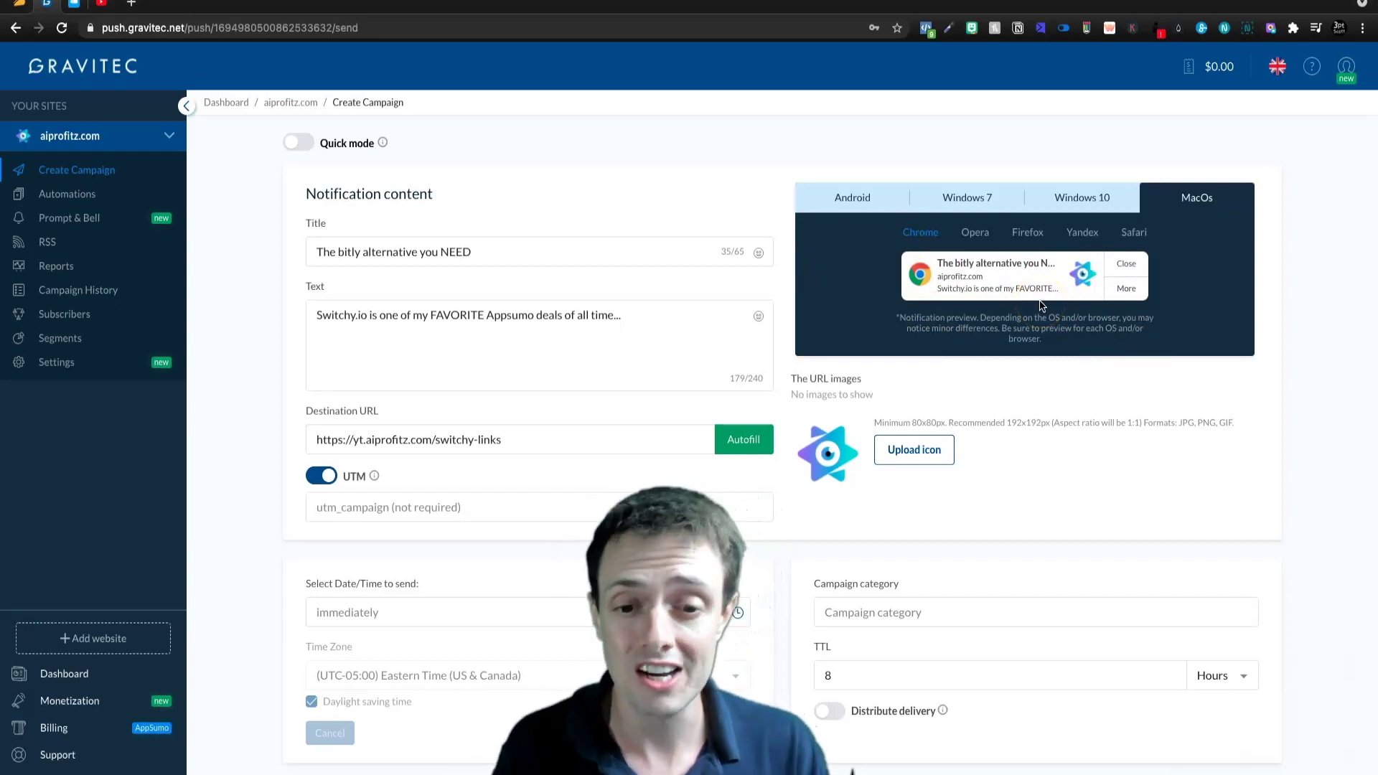
# - Review the category and distributed delivery options, then expand Rich notification (Image & Buttons)
pyautogui.scroll(-3, 954, 553)
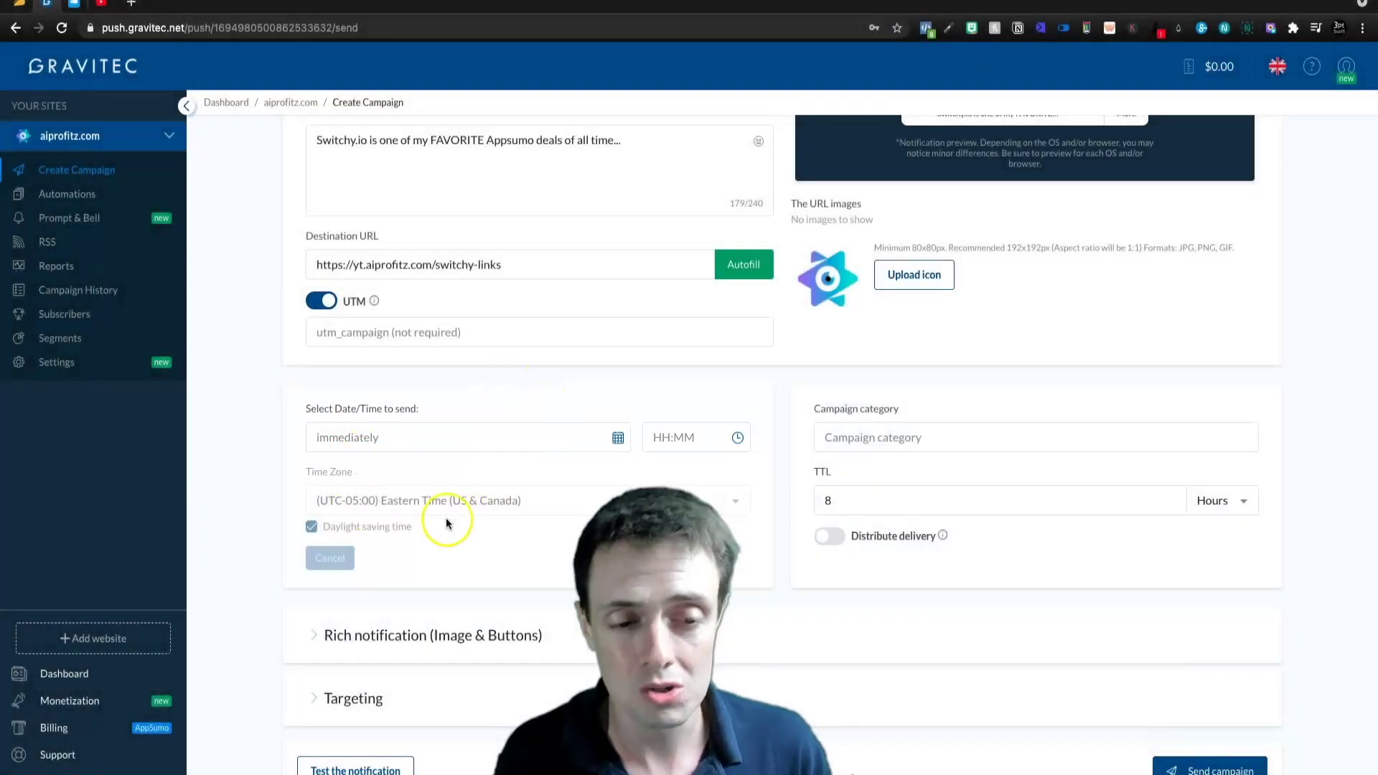
pyautogui.scroll(-1, 802, 347)
pyautogui.click(920, 393)
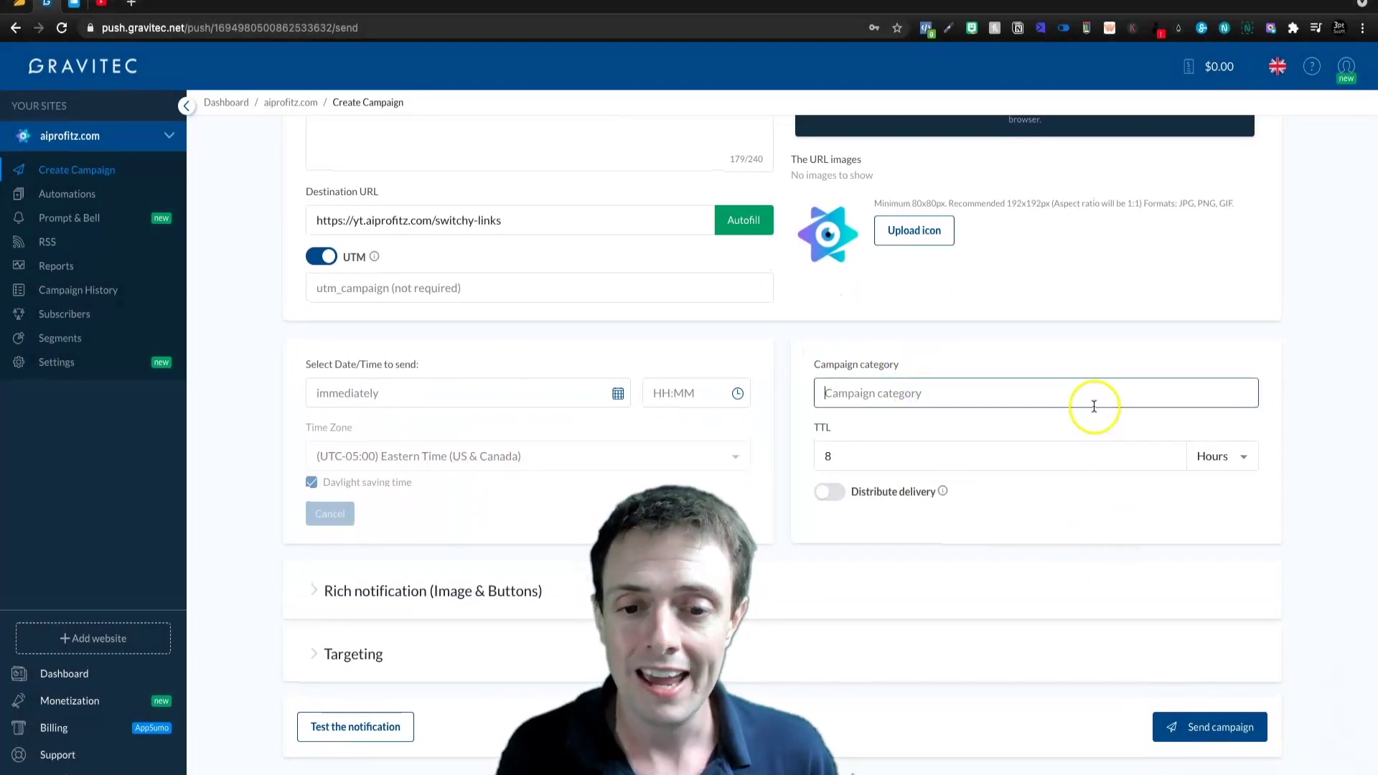
pyautogui.moveTo(941, 494)
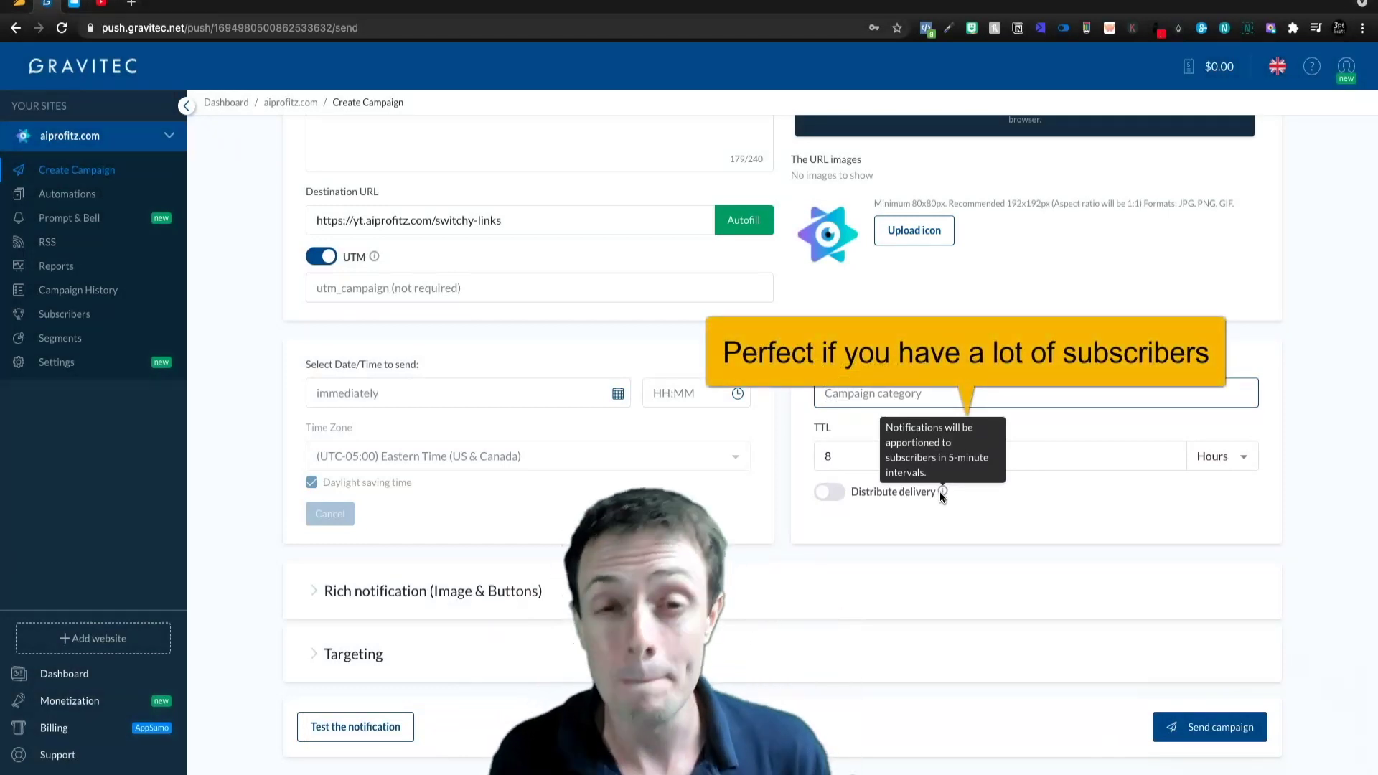
pyautogui.click(343, 590)
# - Crop the 1280x720 Switchy Your Links picture and confirm it as the rich notification image
pyautogui.scroll(-6, 392, 577)
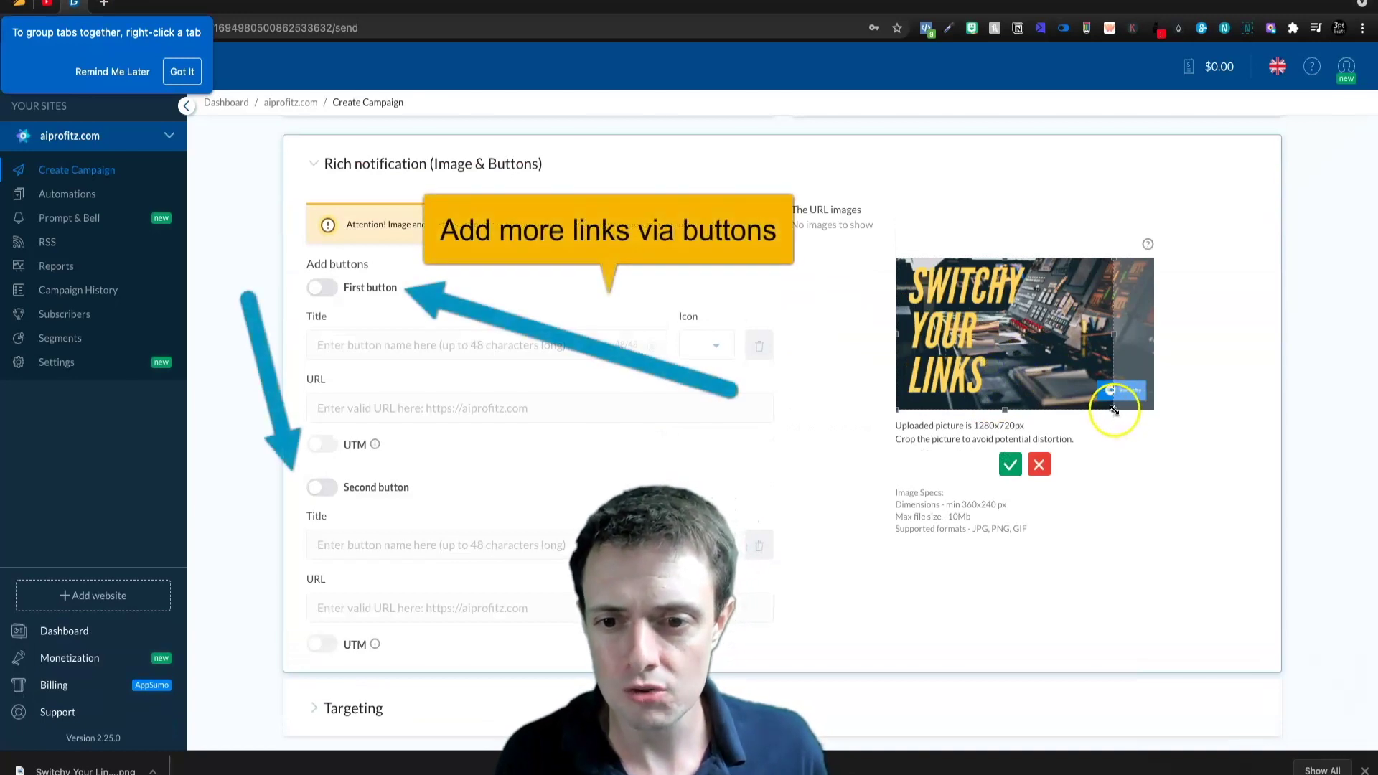
pyautogui.moveTo(1112, 412); pyautogui.dragTo(1085, 411)
pyautogui.moveTo(1029, 341); pyautogui.dragTo(1026, 341)
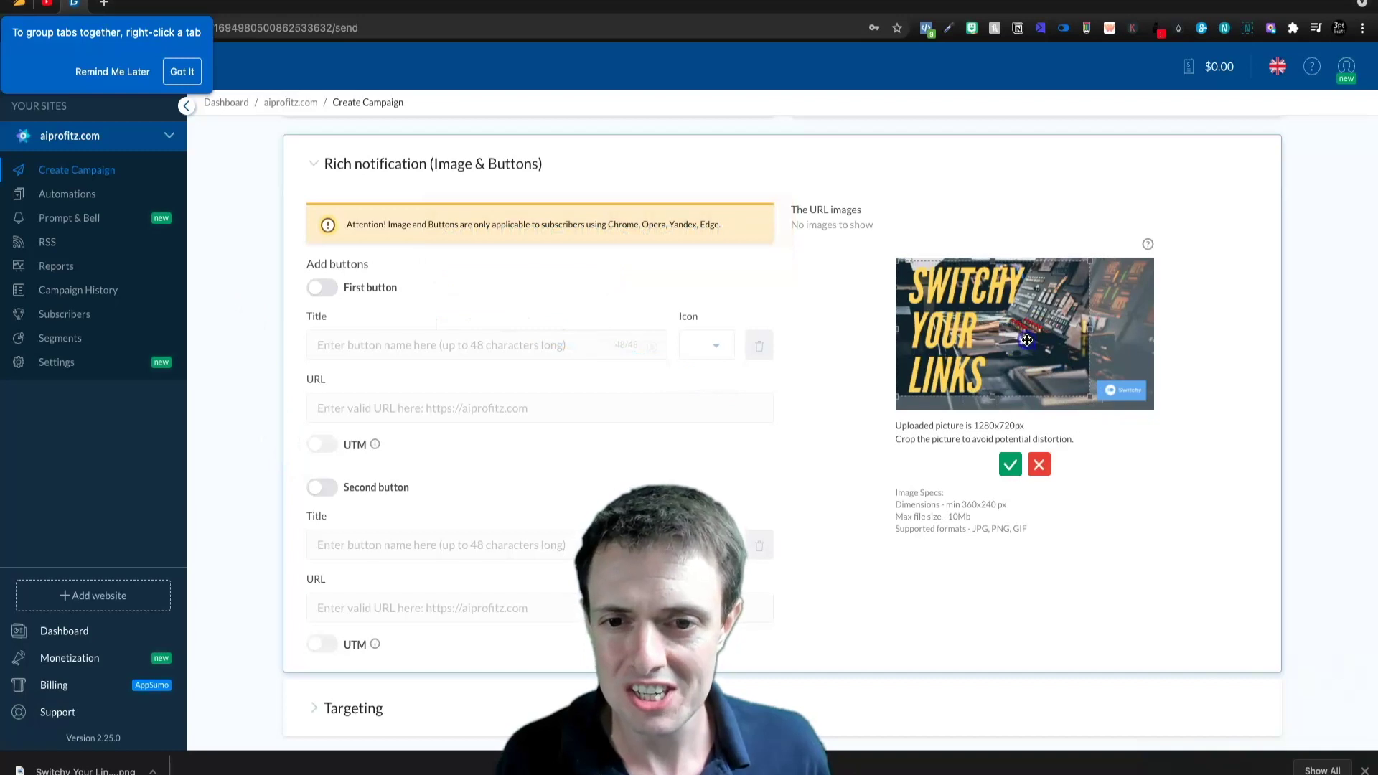
pyautogui.click(1010, 464)
# - Check the notification preview on Android, Windows 7 and Windows 10
pyautogui.scroll(10, 956, 496)
pyautogui.scroll(-1, 955, 496)
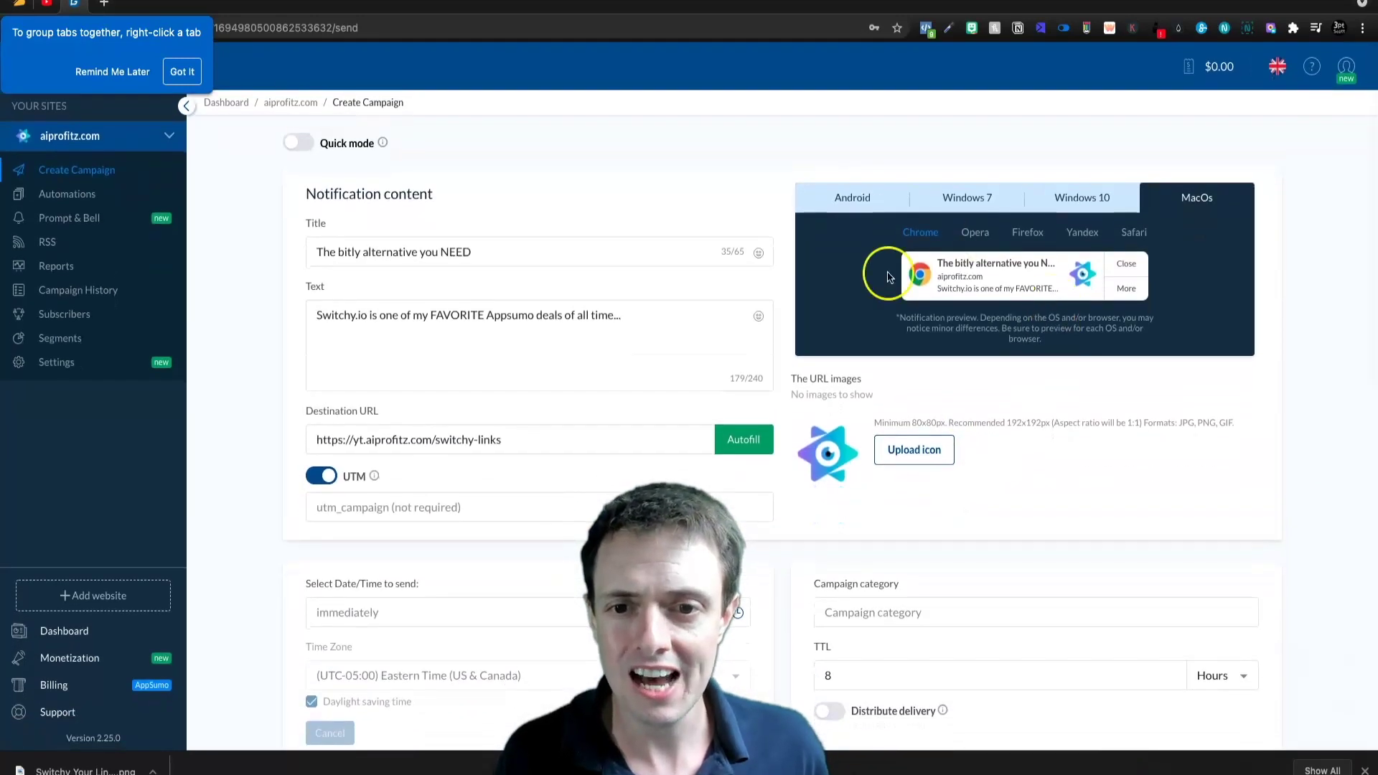
pyautogui.click(887, 205)
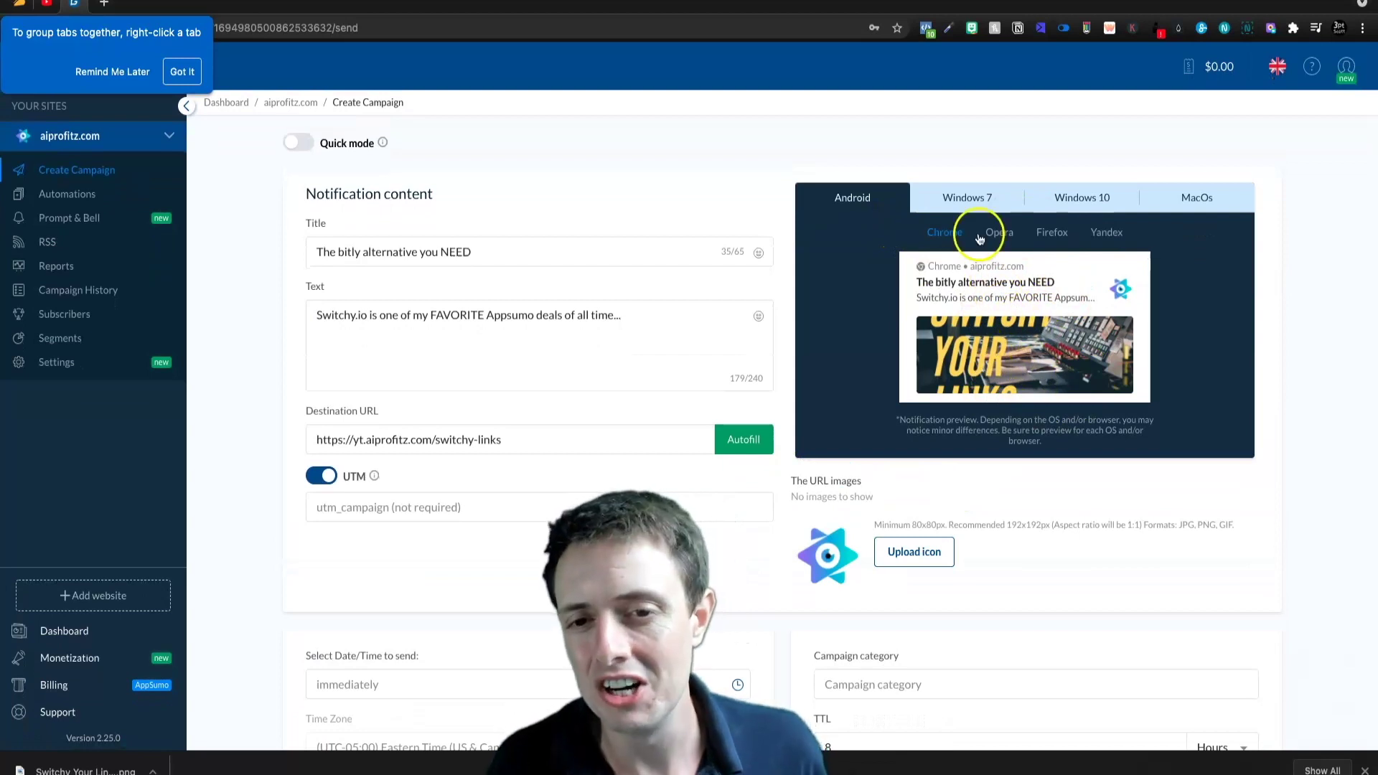
pyautogui.click(968, 201)
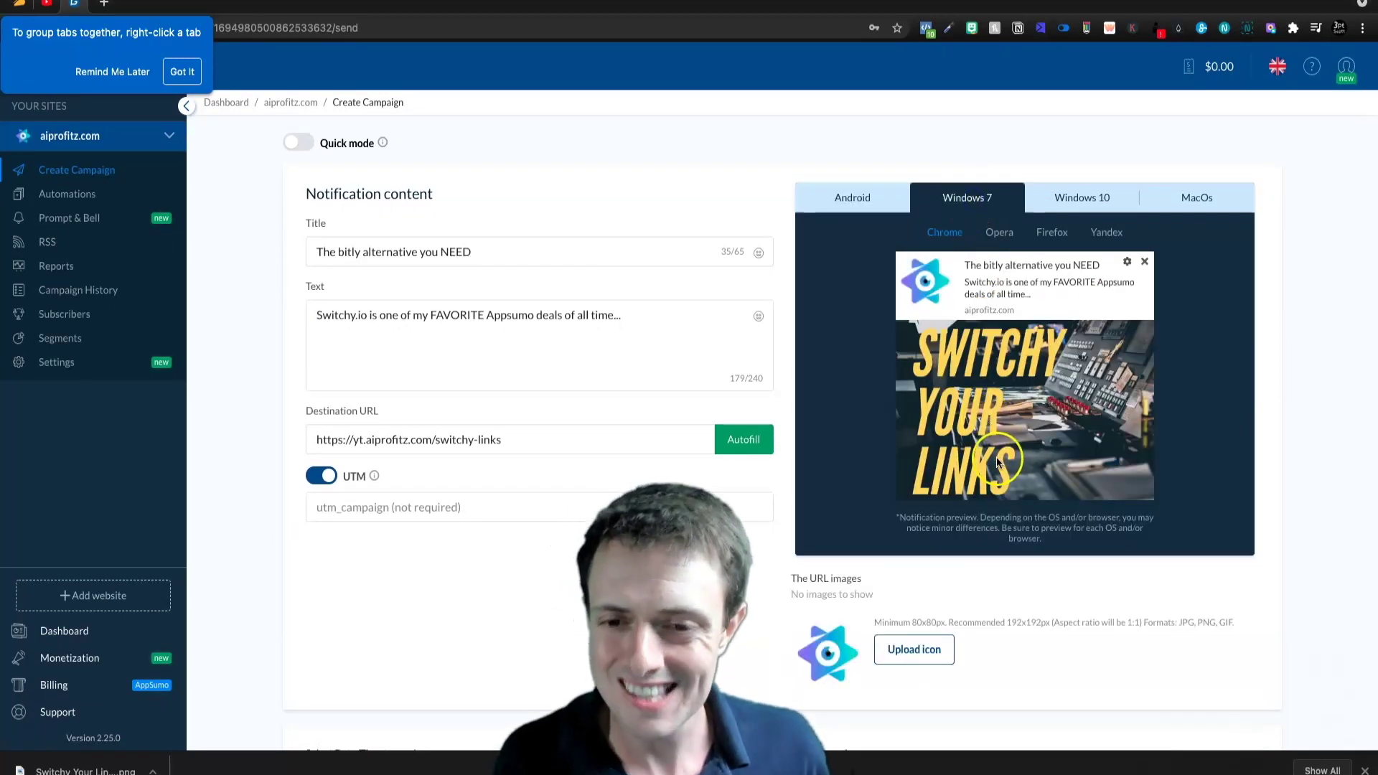
pyautogui.click(1050, 210)
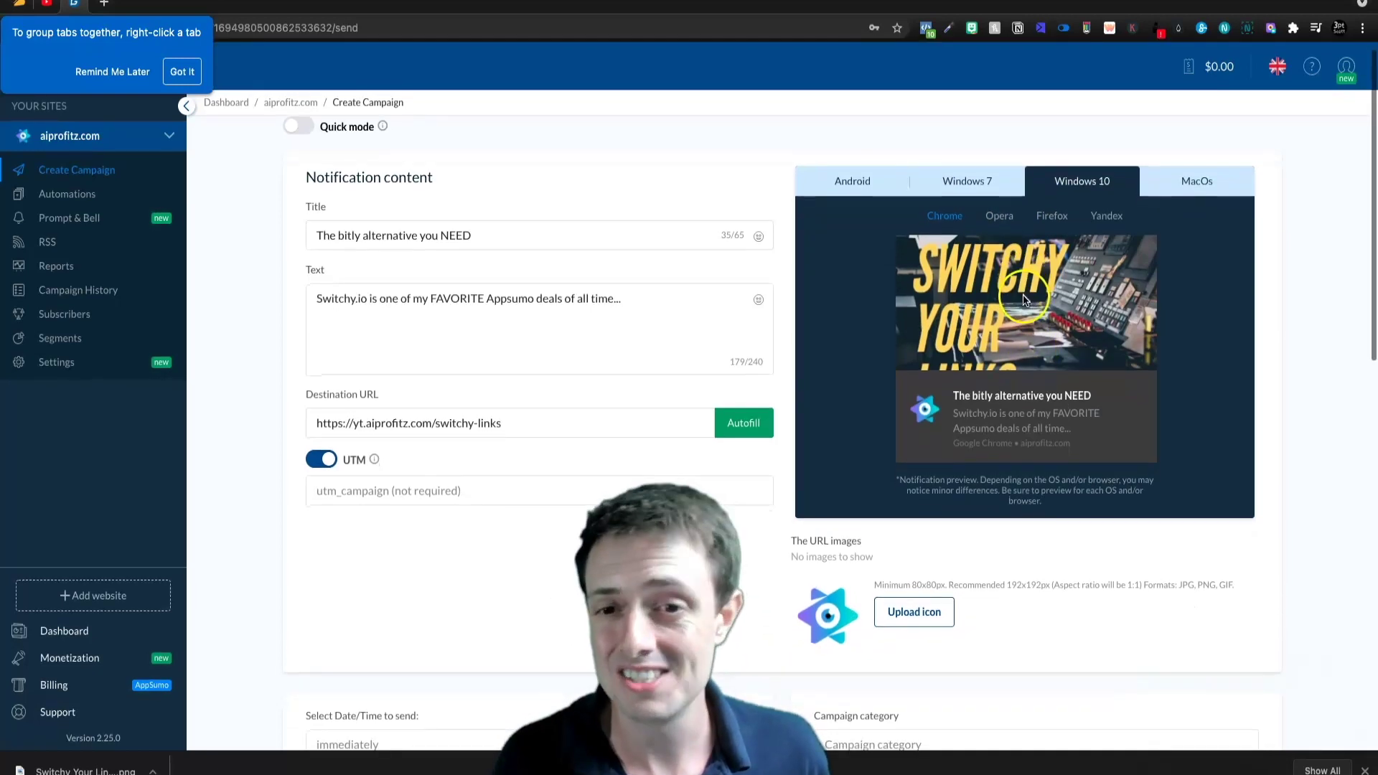
pyautogui.scroll(-9, 962, 431)
pyautogui.scroll(-4, 962, 449)
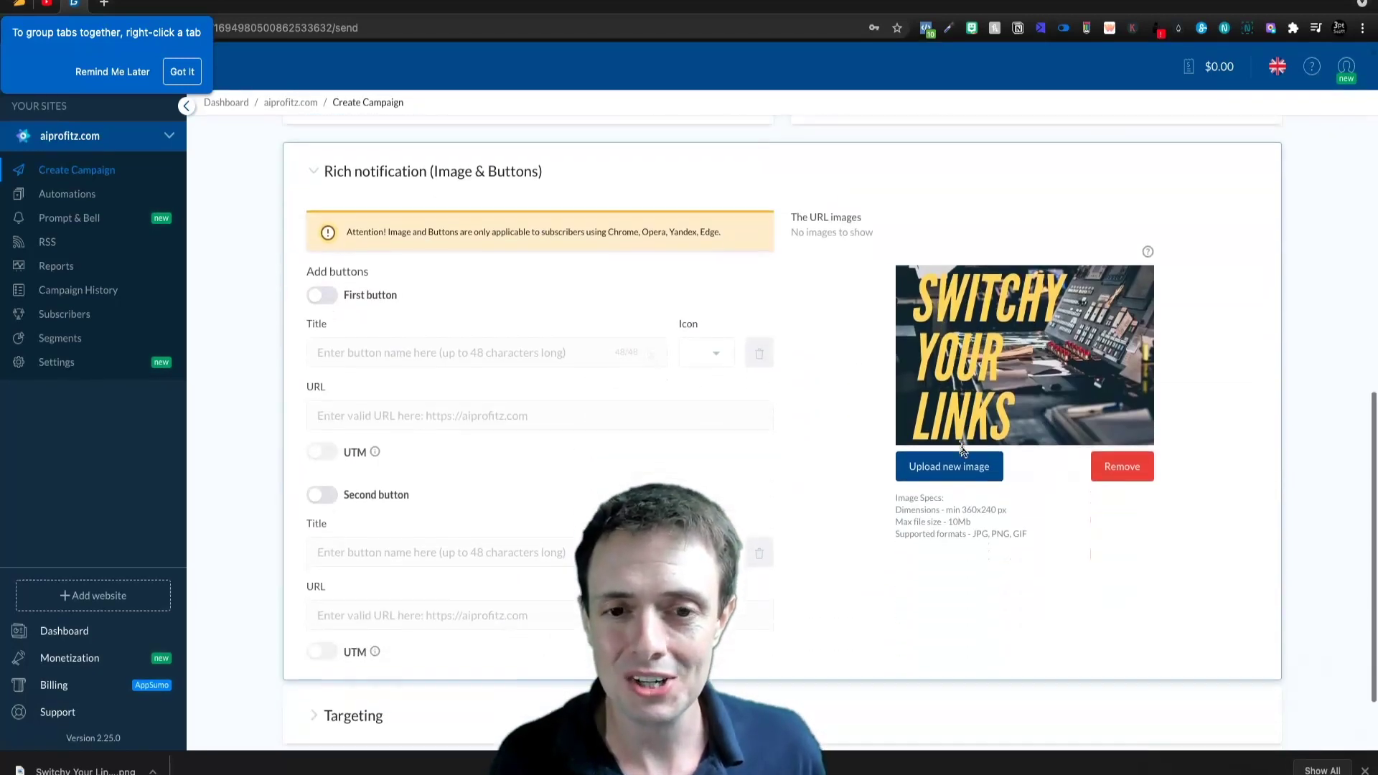
# - Expand Targeting and browse the Aliases and Browsers filter lists without choosing any
pyautogui.click(361, 610)
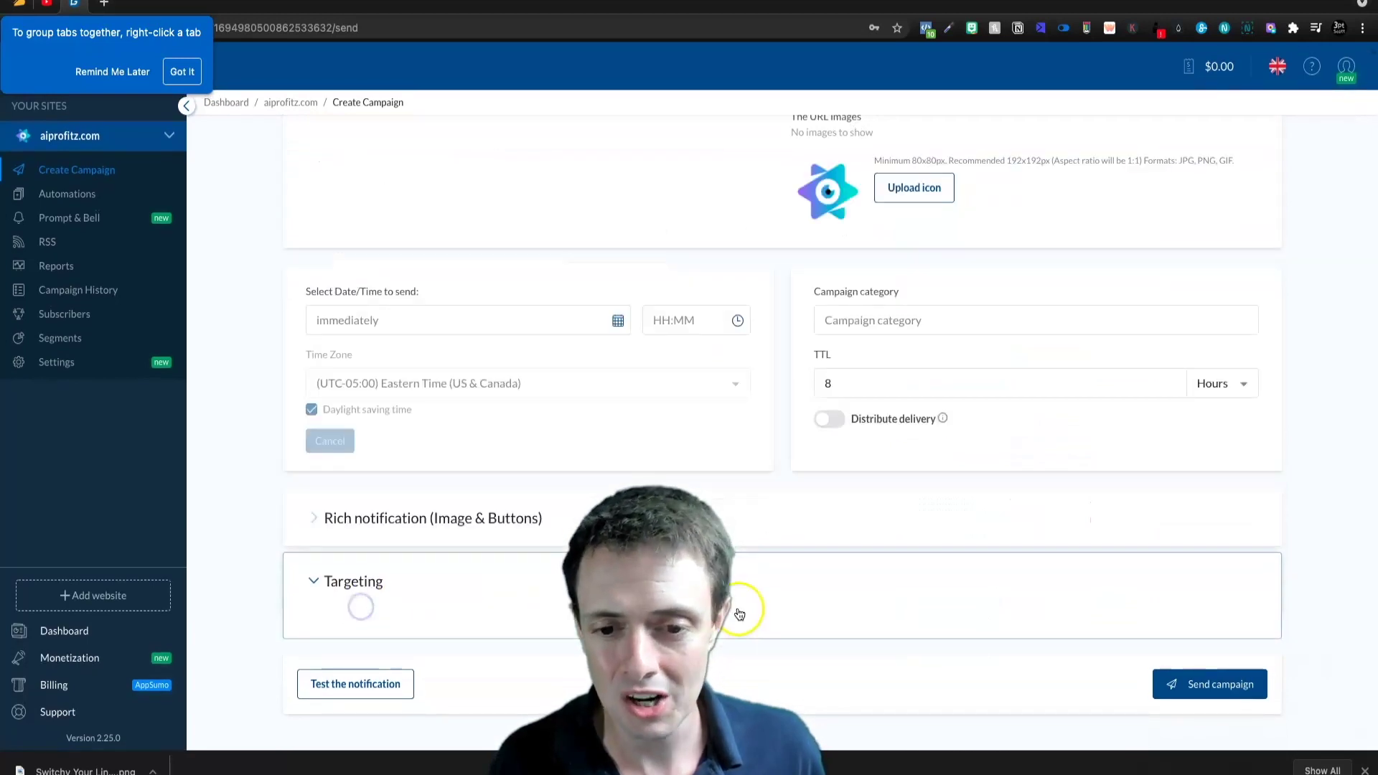
pyautogui.scroll(-5, 738, 610)
pyautogui.click(1208, 359)
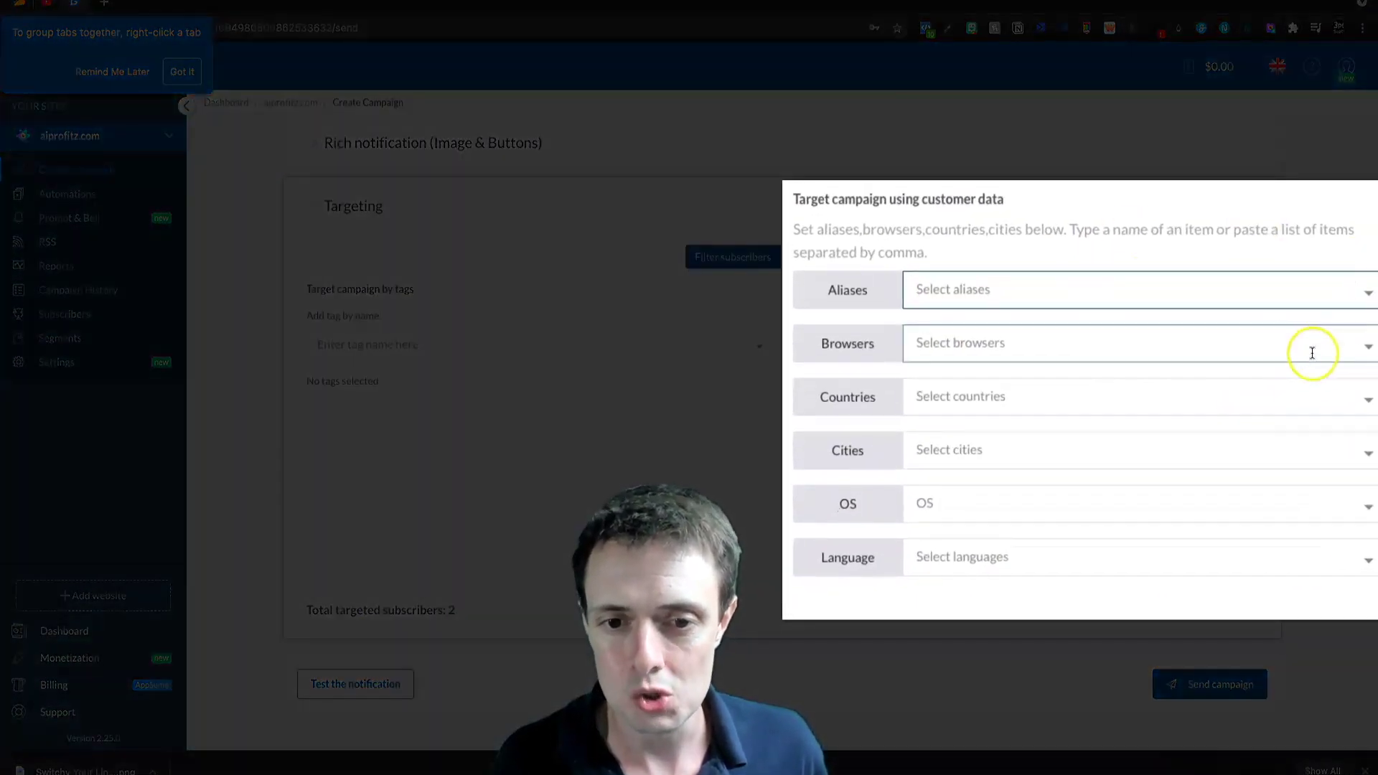
pyautogui.click(1360, 351)
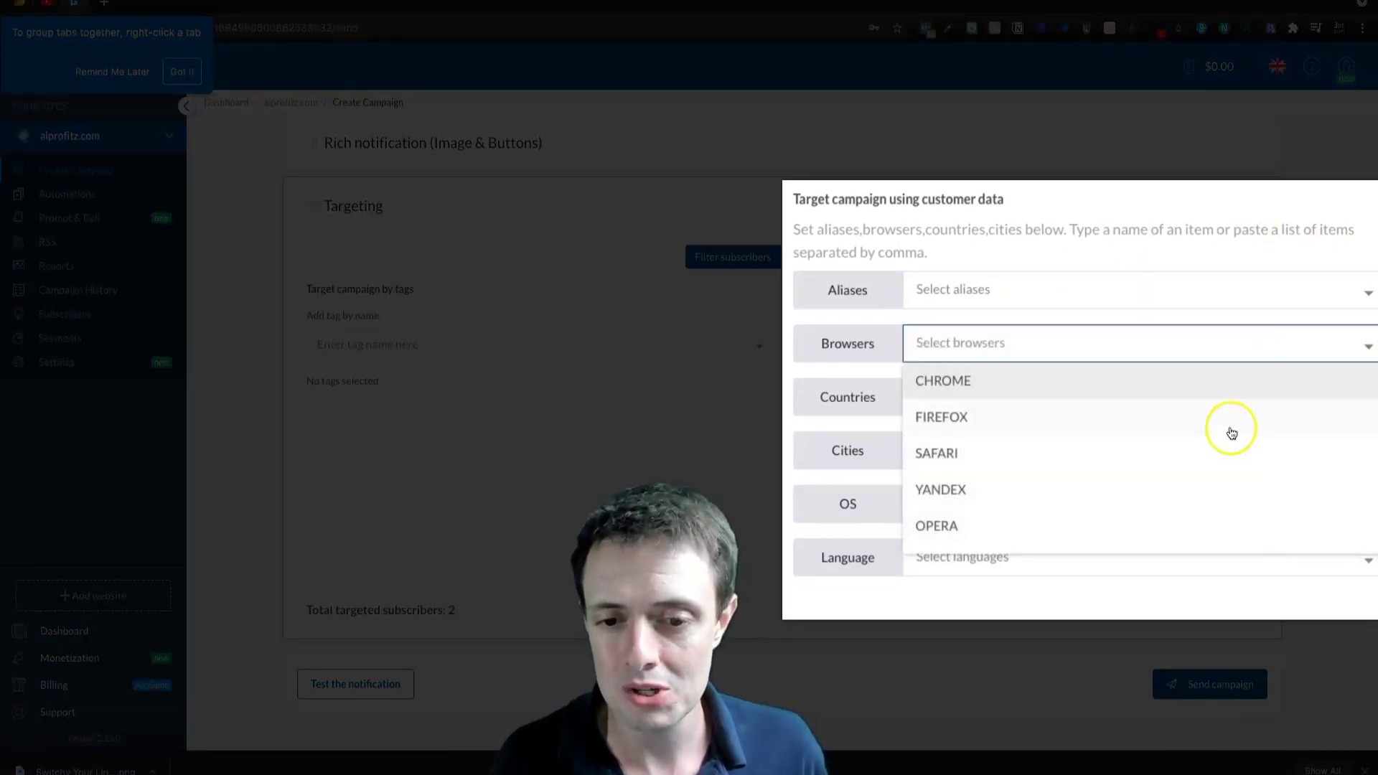
pyautogui.click(735, 435)
# - Browse the Countries, Cities, OS and Language filter lists, leaving them all unset
pyautogui.click(1358, 406)
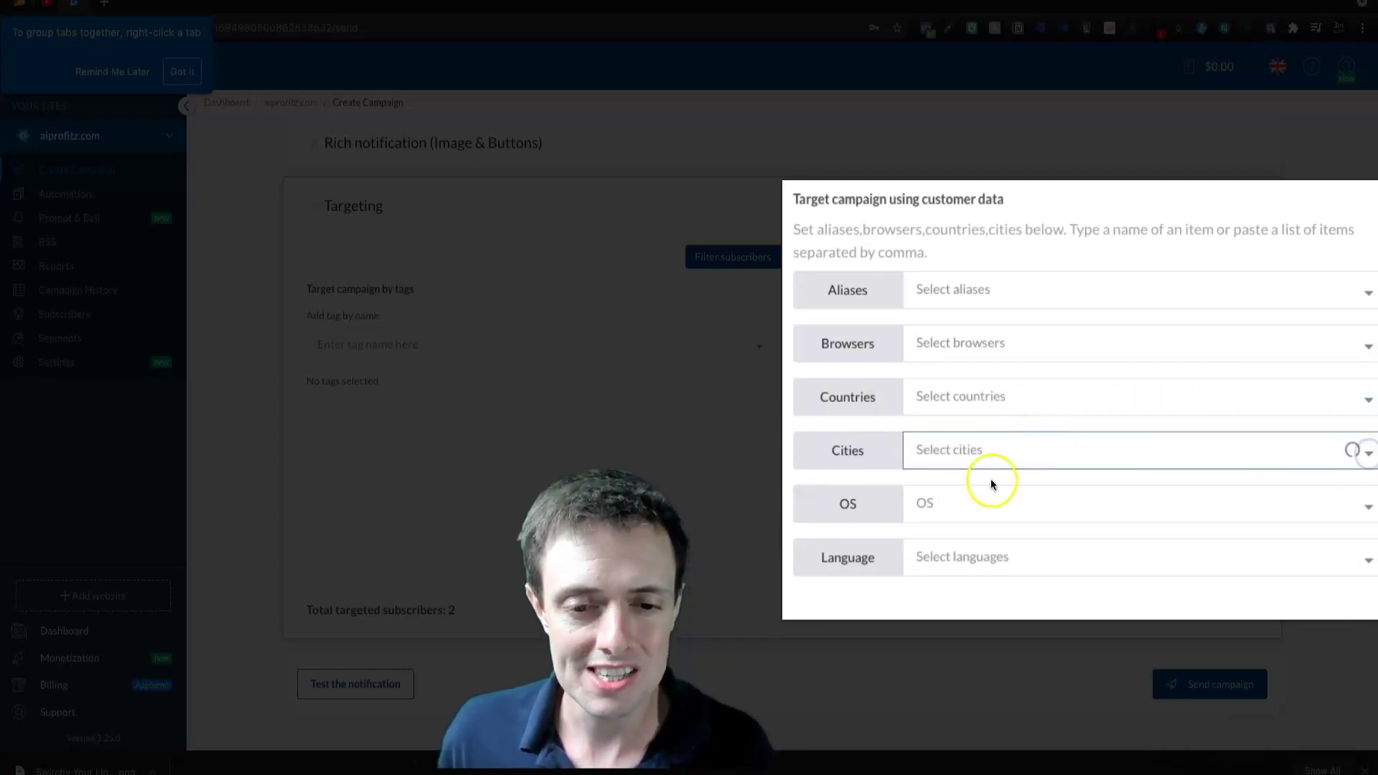
pyautogui.click(709, 508)
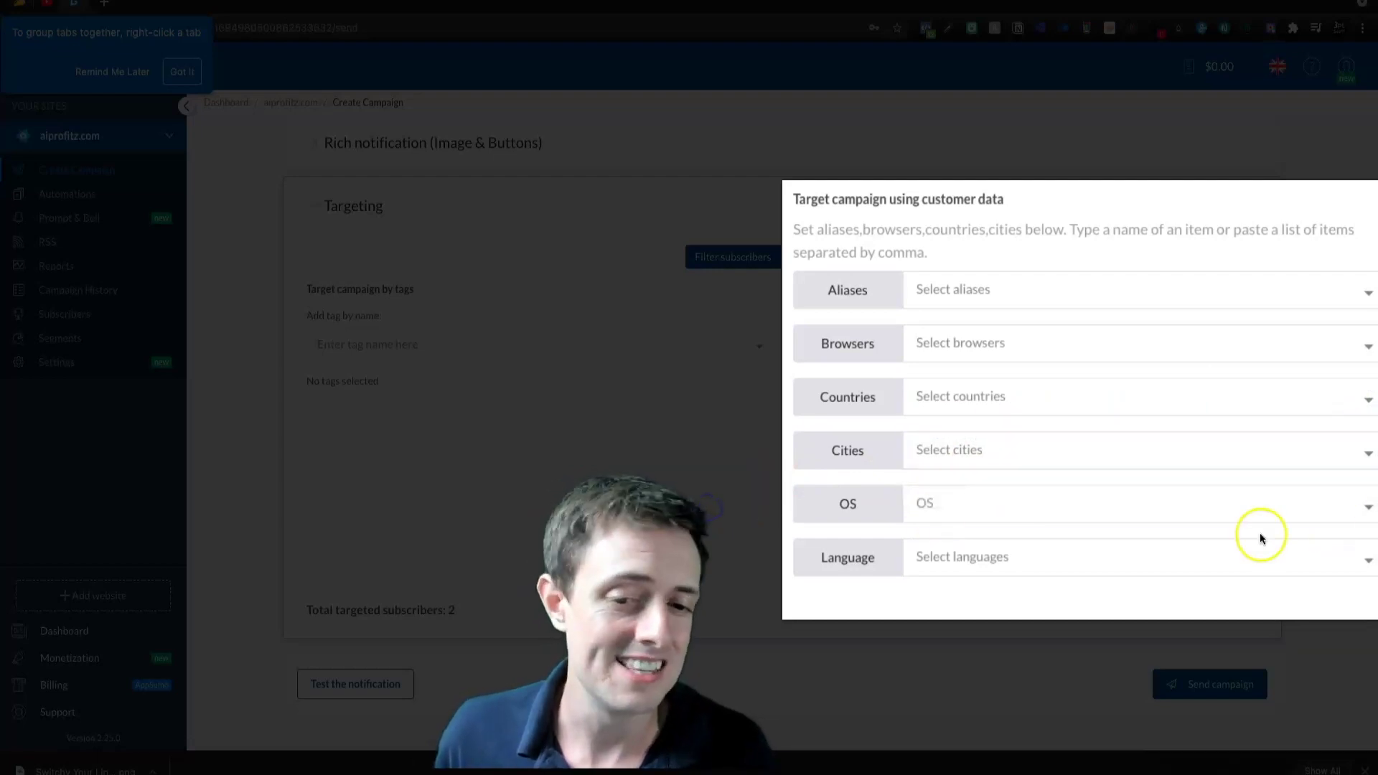
pyautogui.click(1373, 506)
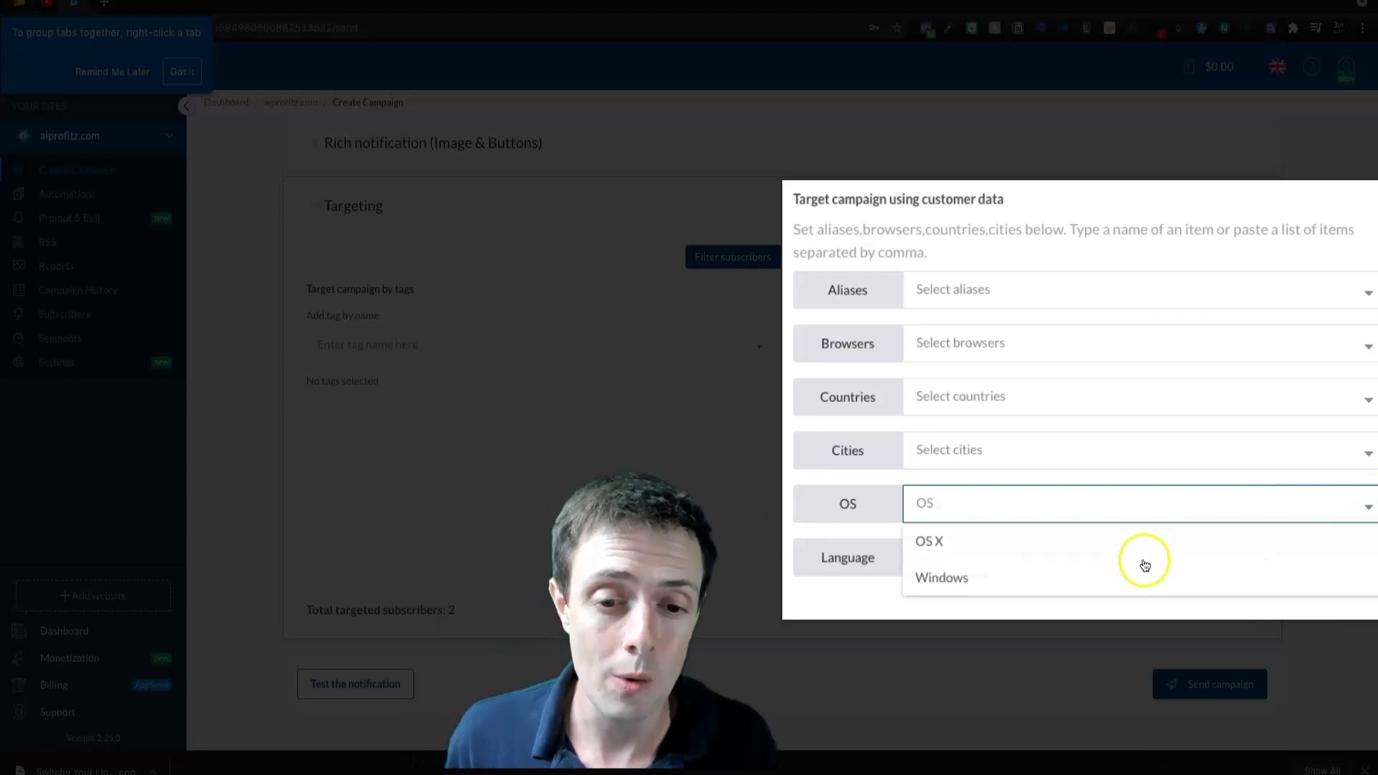
pyautogui.click(724, 550)
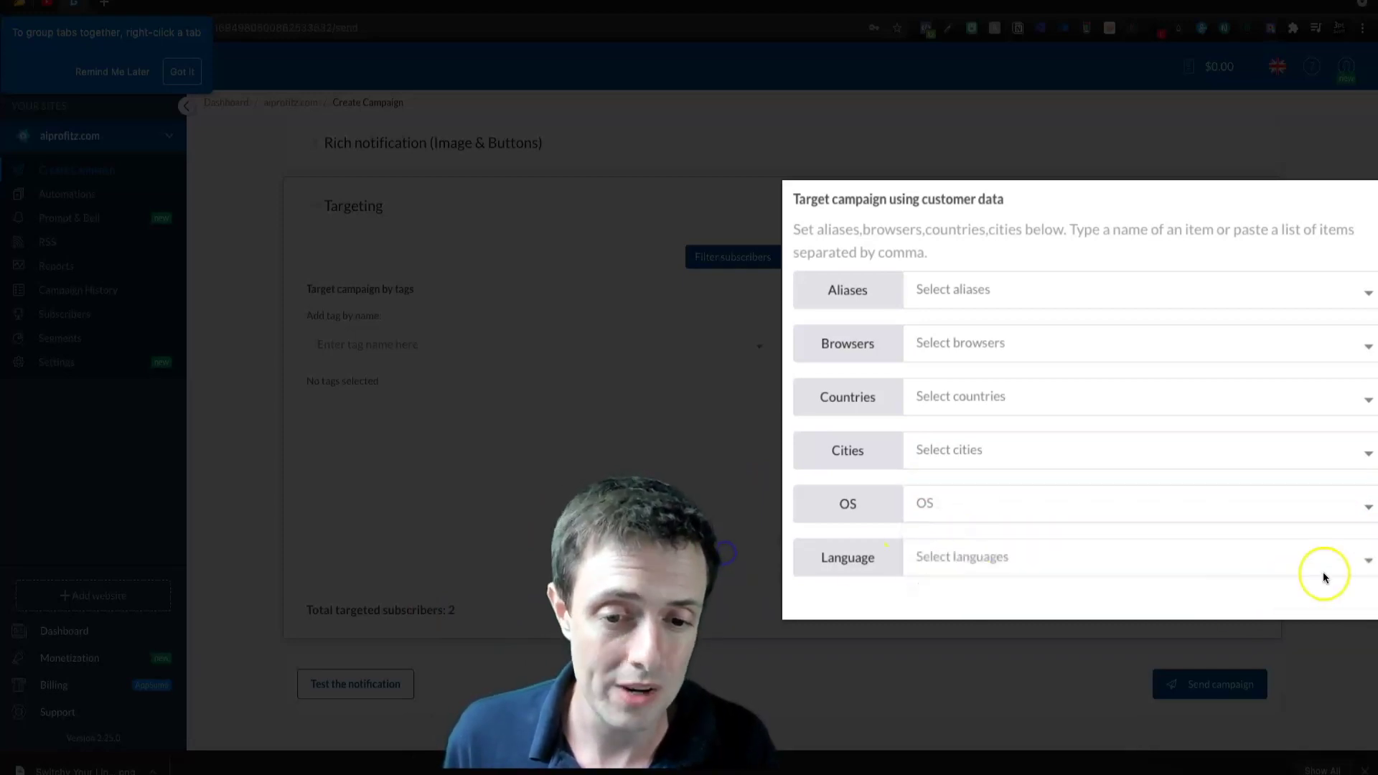
pyautogui.click(1367, 557)
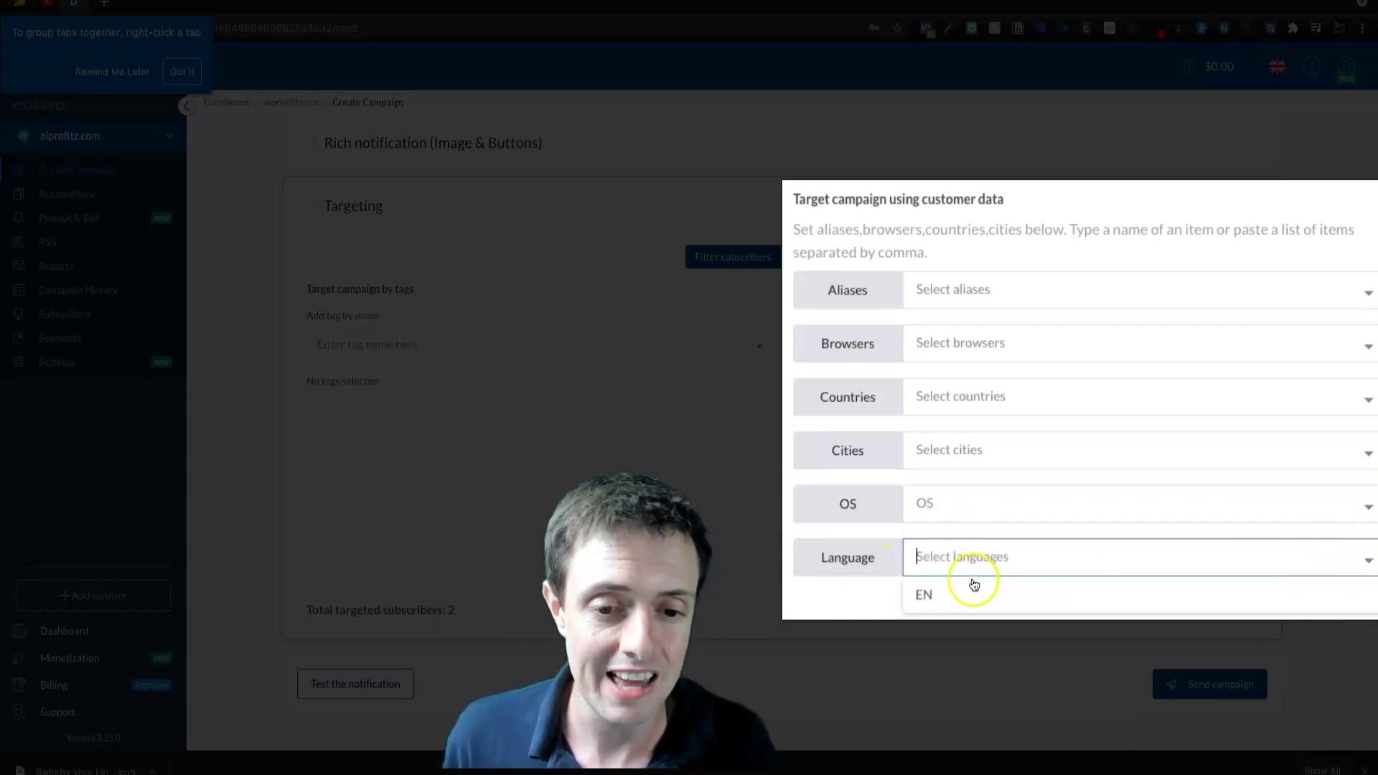
pyautogui.click(721, 613)
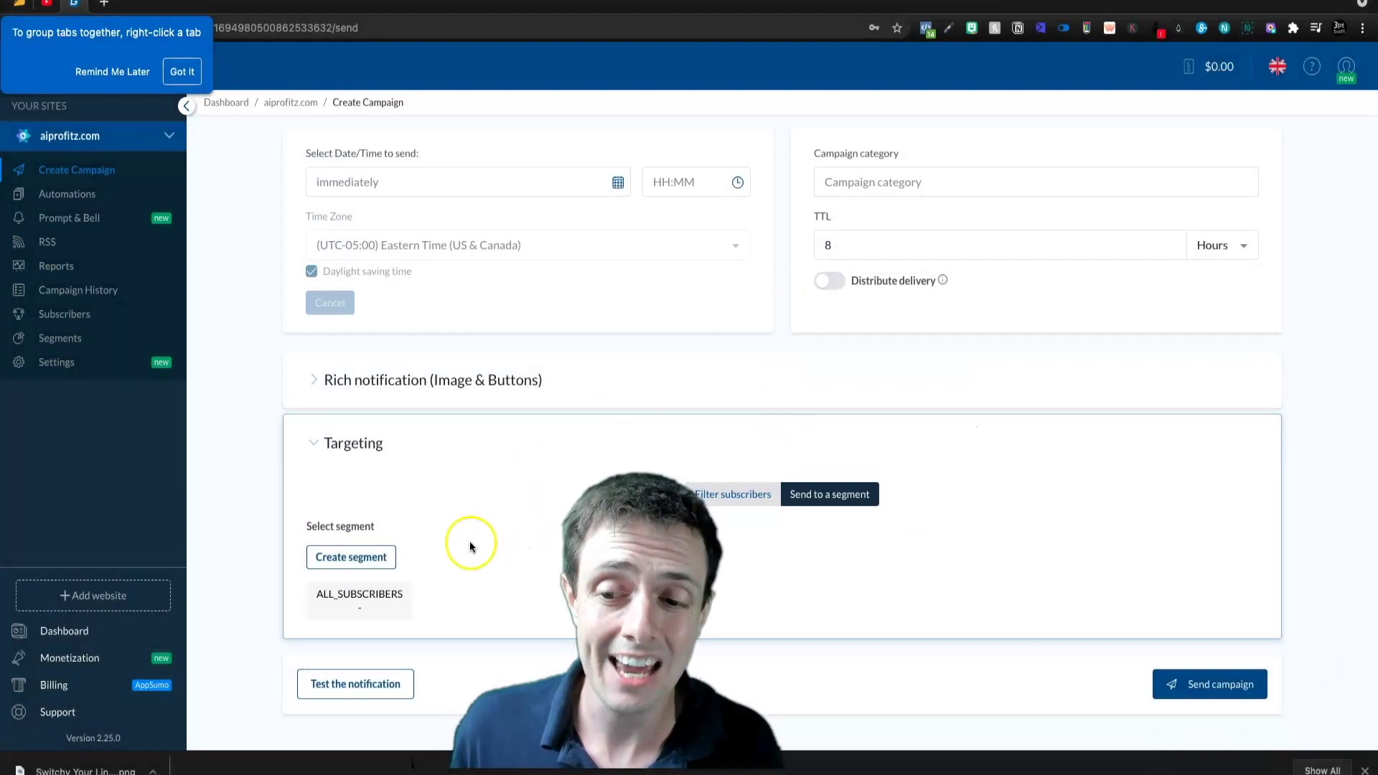
pyautogui.click(365, 556)
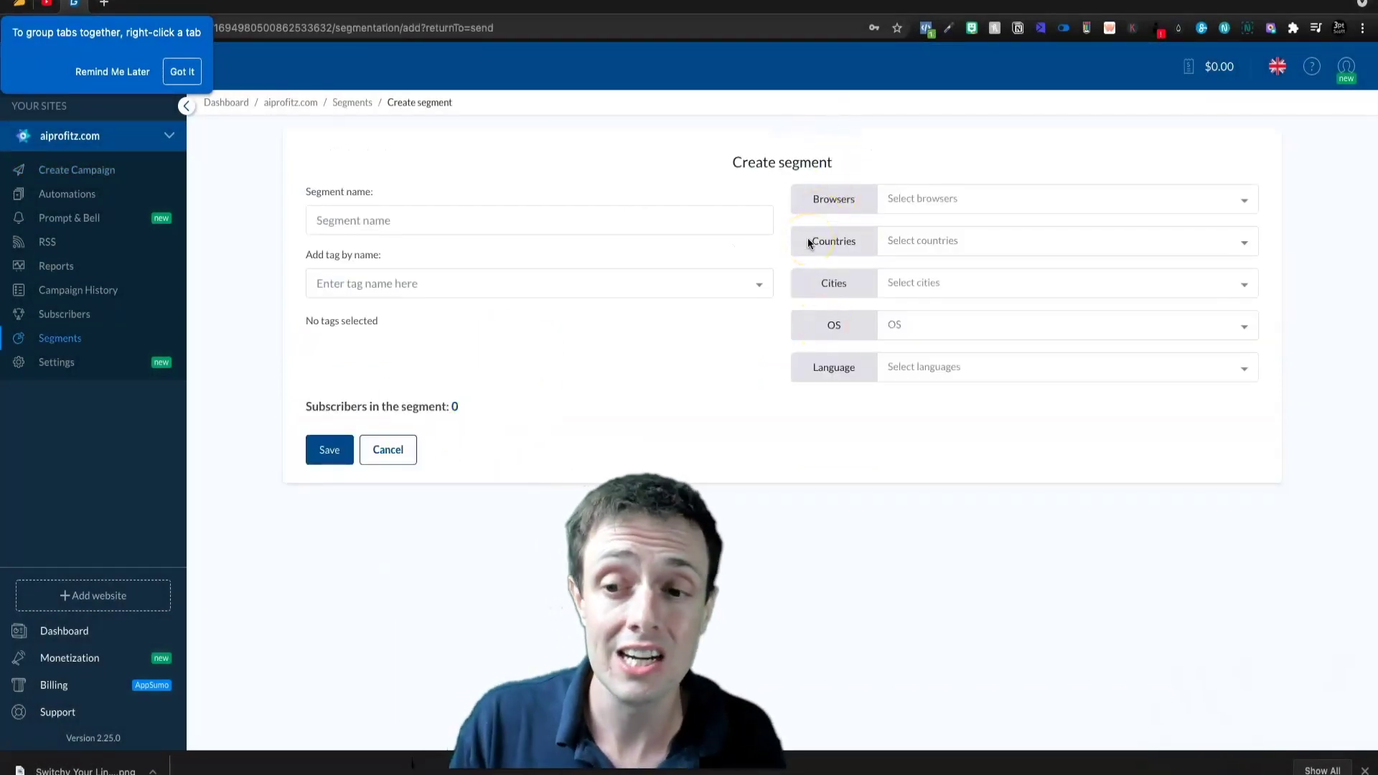
pyautogui.click(394, 456)
pyautogui.click(652, 436)
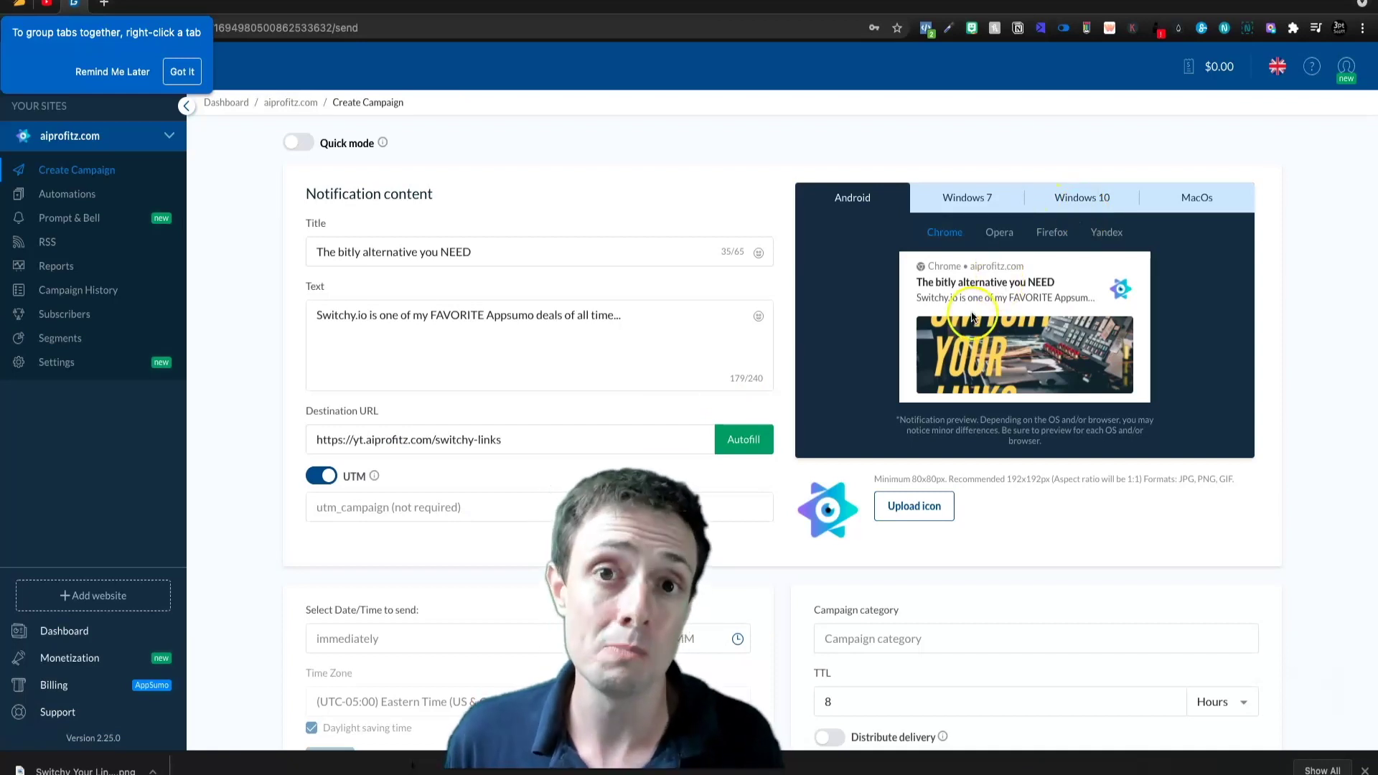
# - Send a test notification, then send the campaign to subscribers
pyautogui.click(766, 383)
pyautogui.click(782, 494)
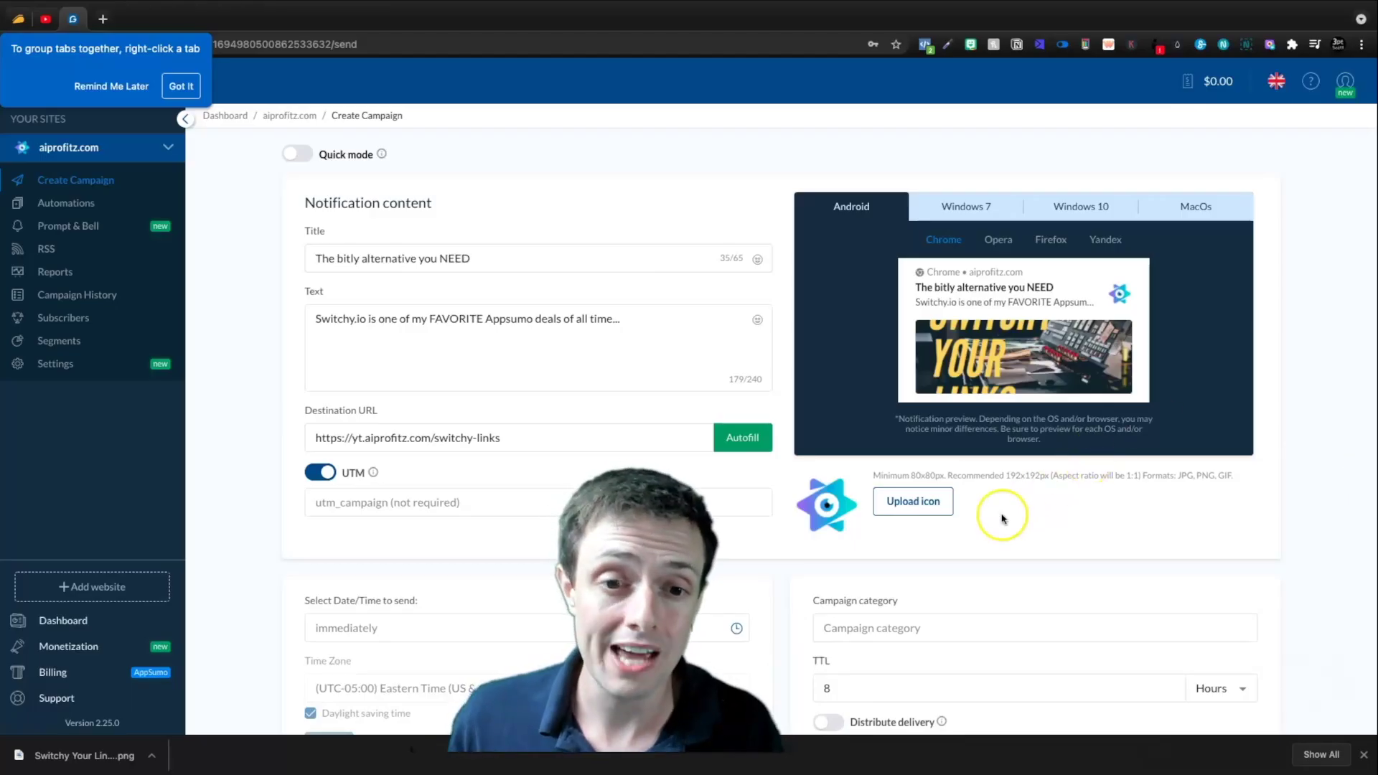
pyautogui.scroll(-4, 626, 388)
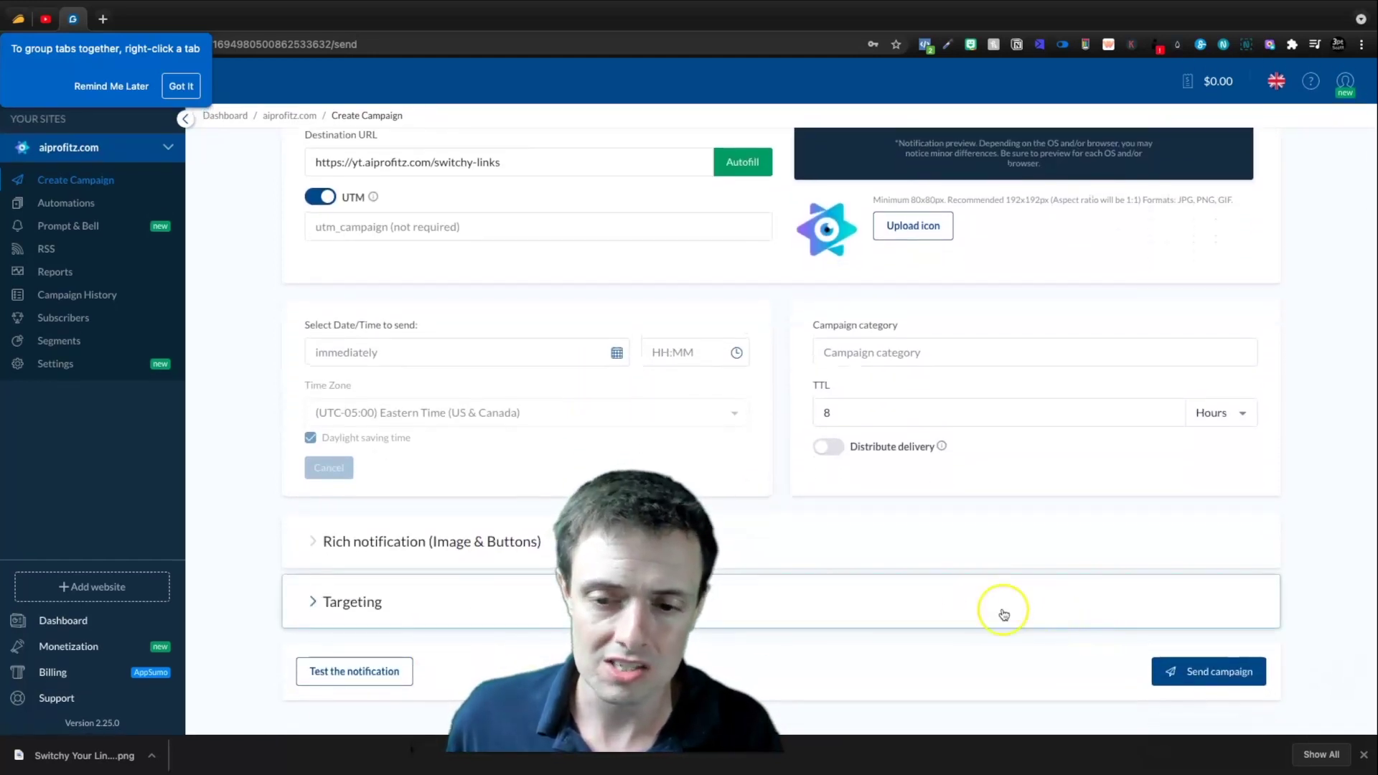
pyautogui.click(380, 668)
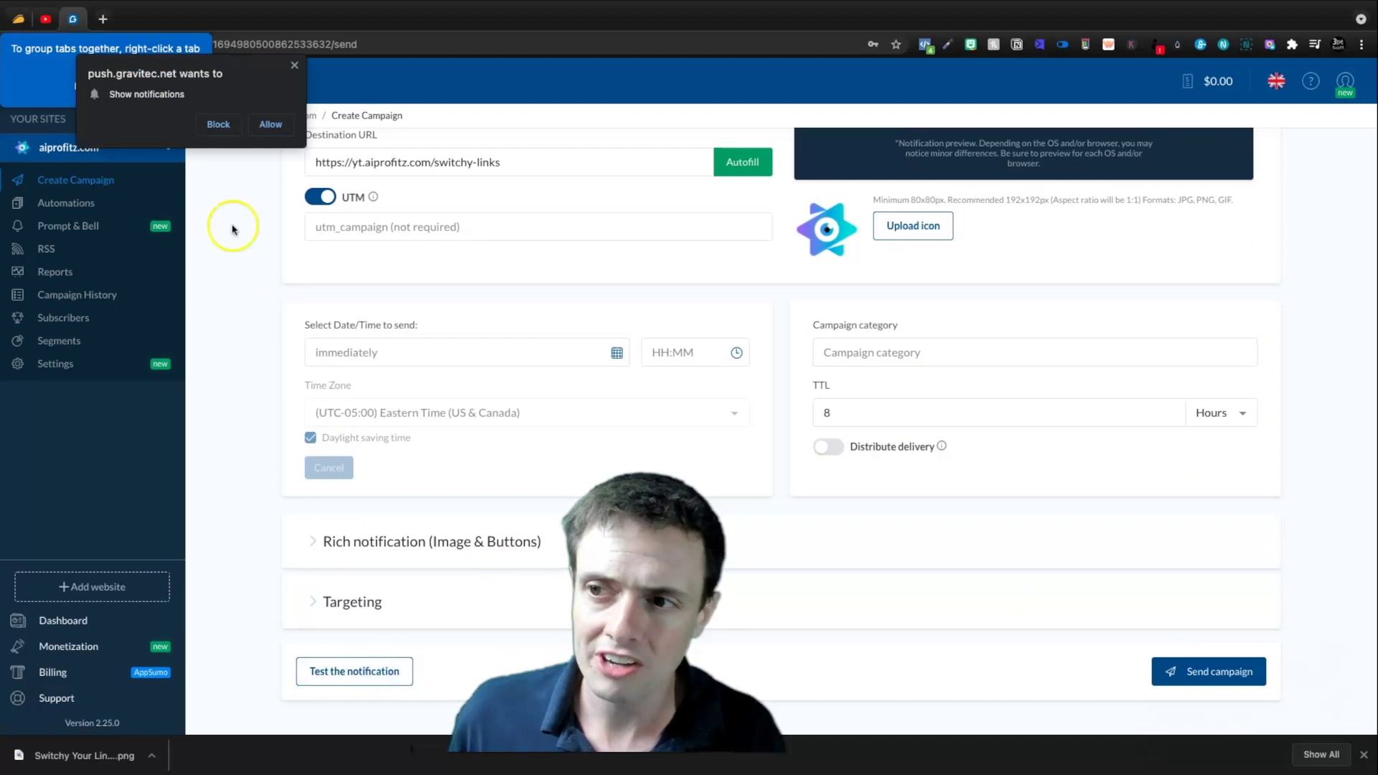
pyautogui.click(147, 47)
pyautogui.click(1209, 671)
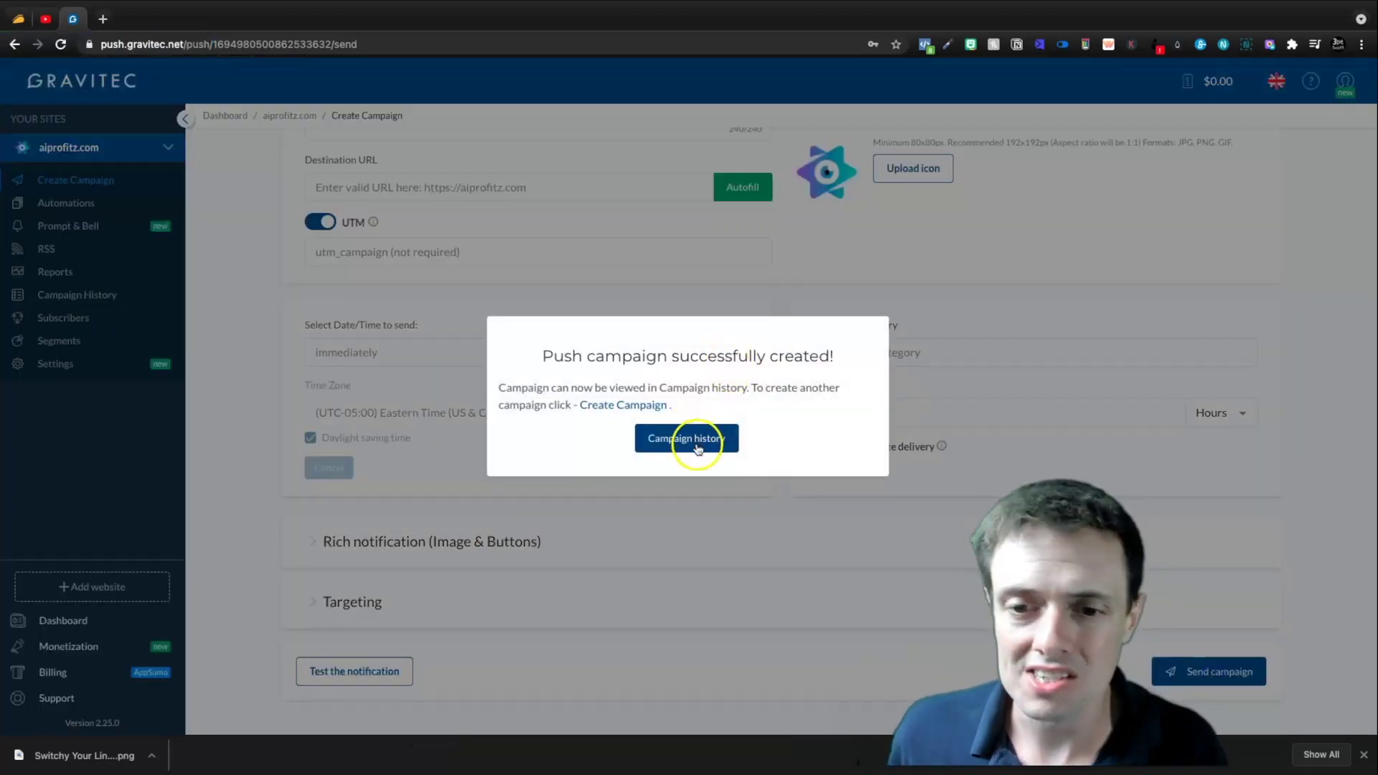
# - Open aiprofitz.com in a new browser tab
pyautogui.click(104, 19)
pyautogui.write('a')
pyautogui.press('Return')
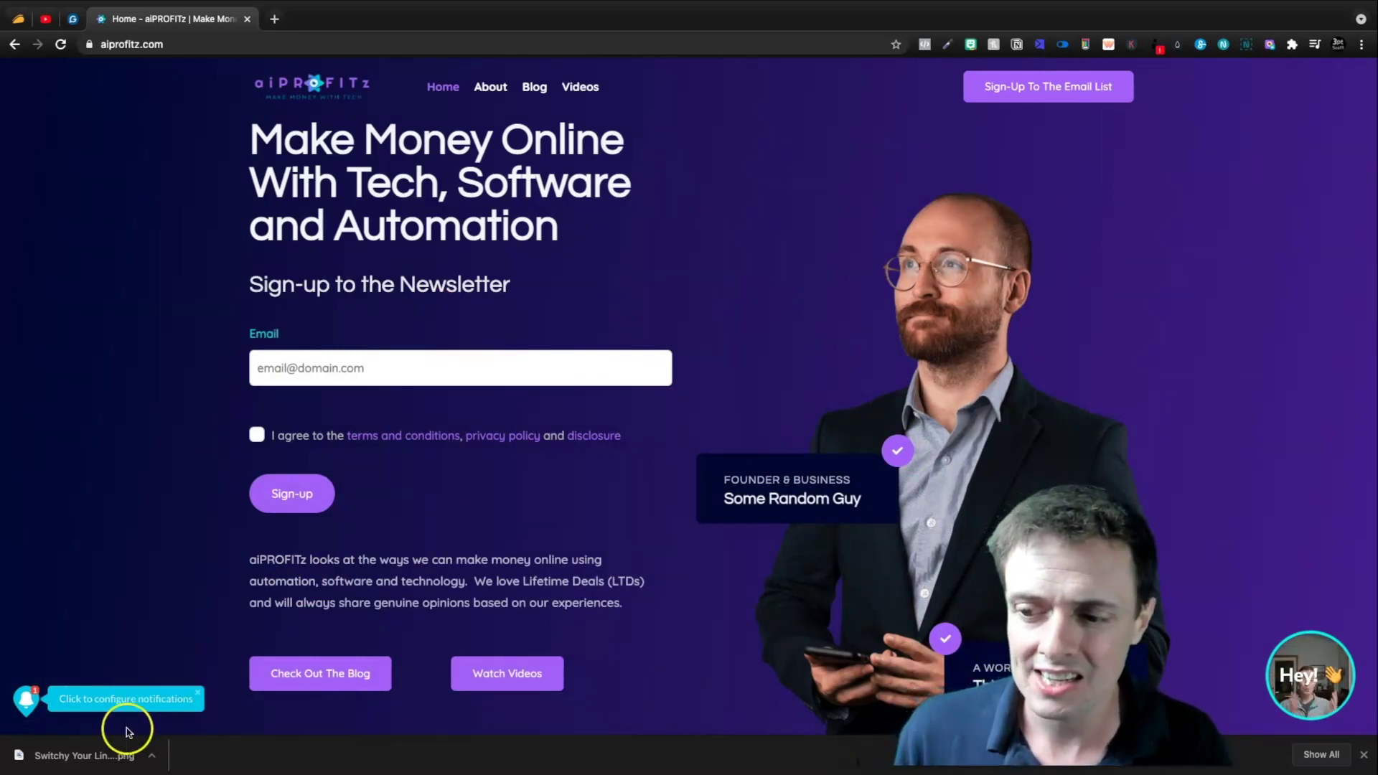
# - From the site's Push History, open the 'The bitly alternative you NEED' notification's linked page
pyautogui.click(24, 714)
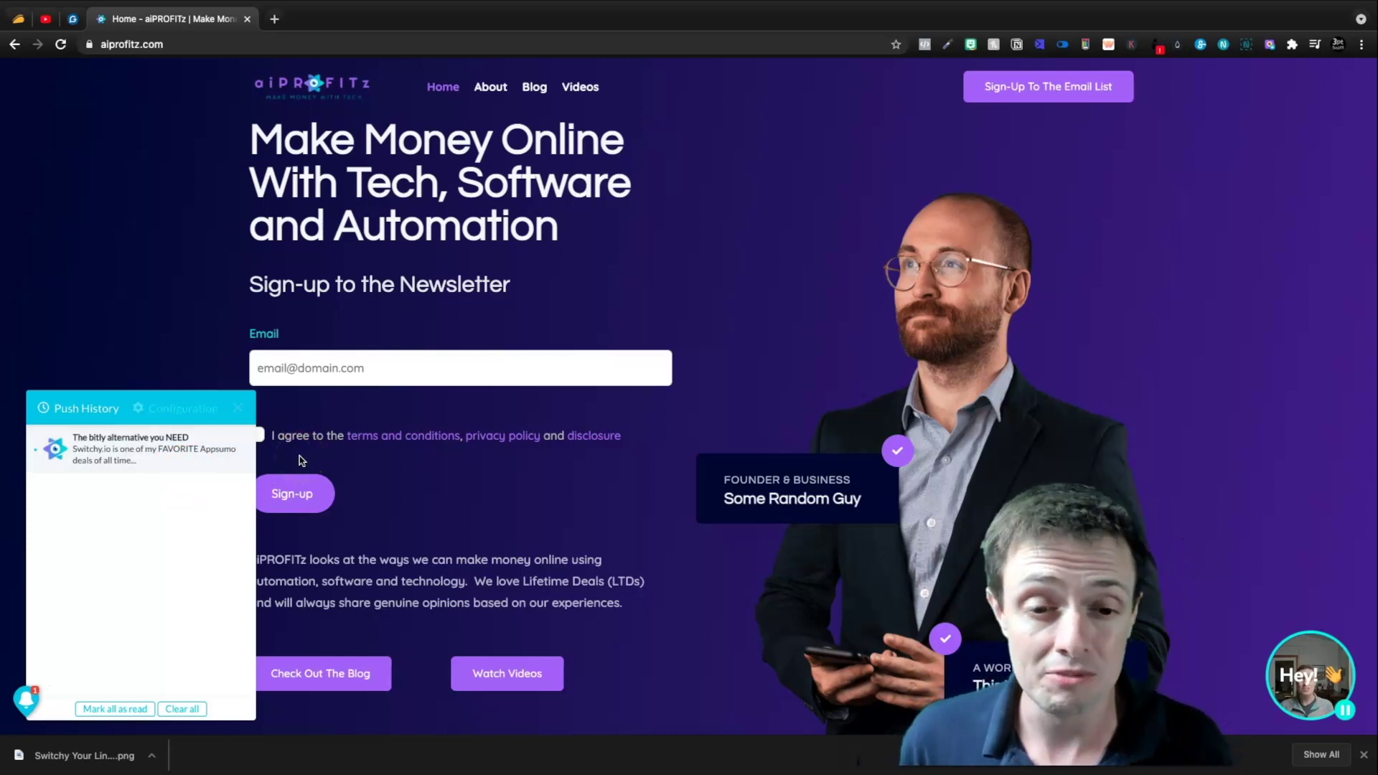
pyautogui.click(637, 453)
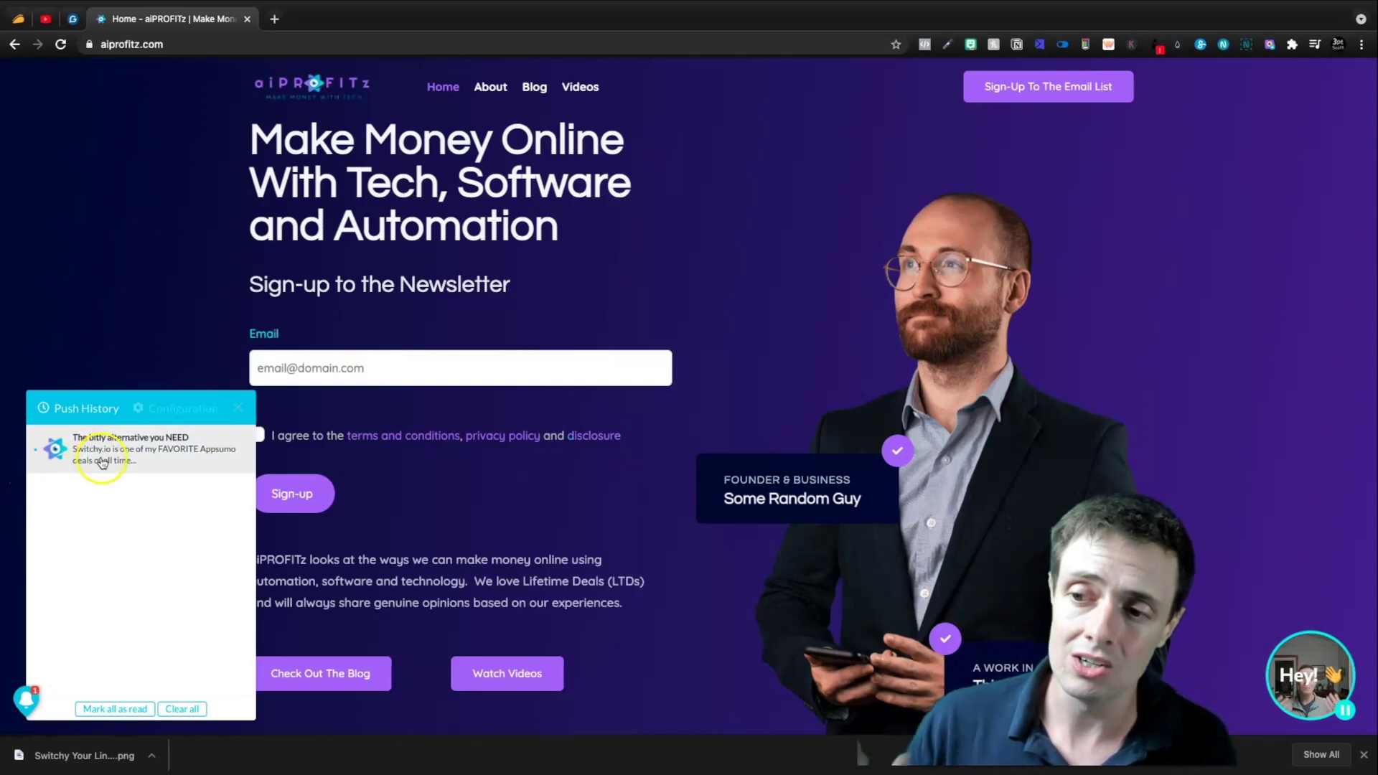
pyautogui.click(125, 445)
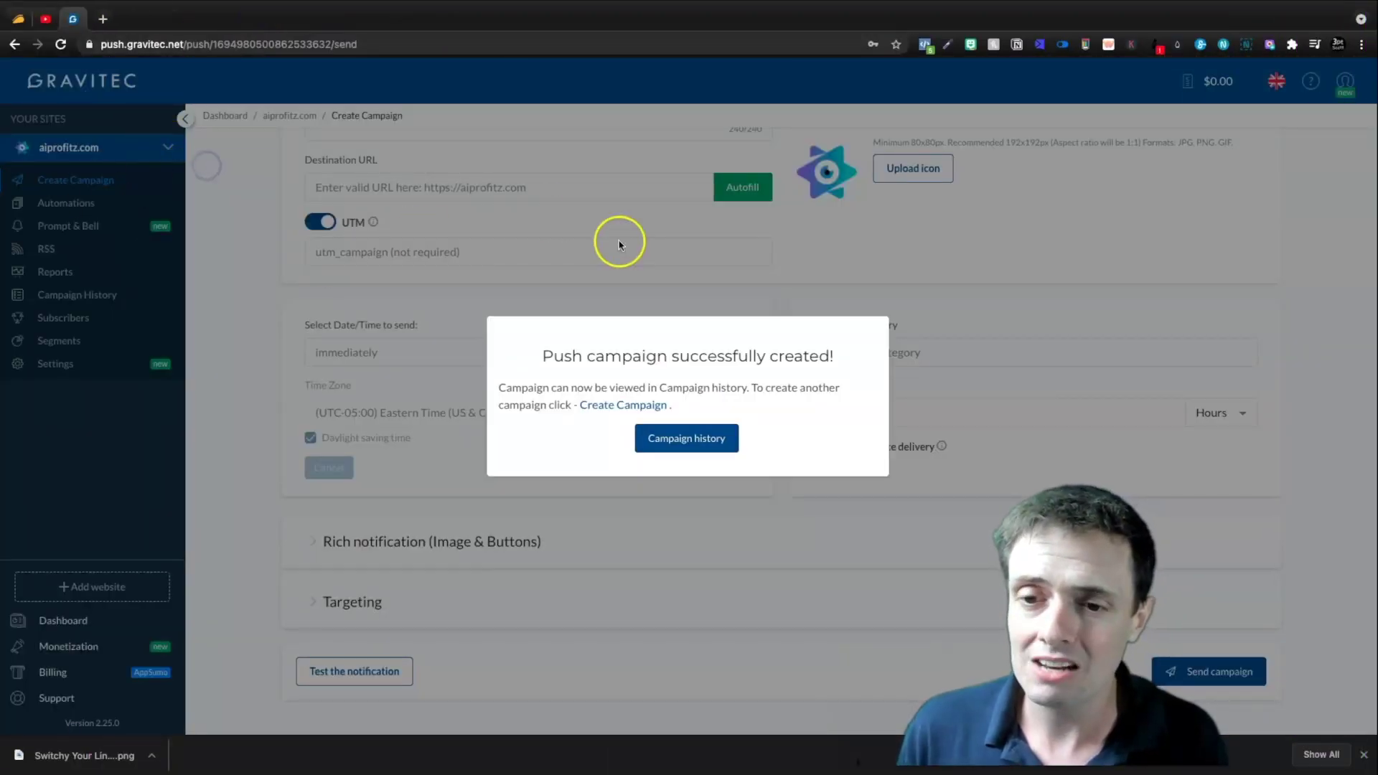
# - Browse campaign history showing 'The bitly alternative you NEED', then switch to the aiPROFITz Twitter profile
pyautogui.click(673, 446)
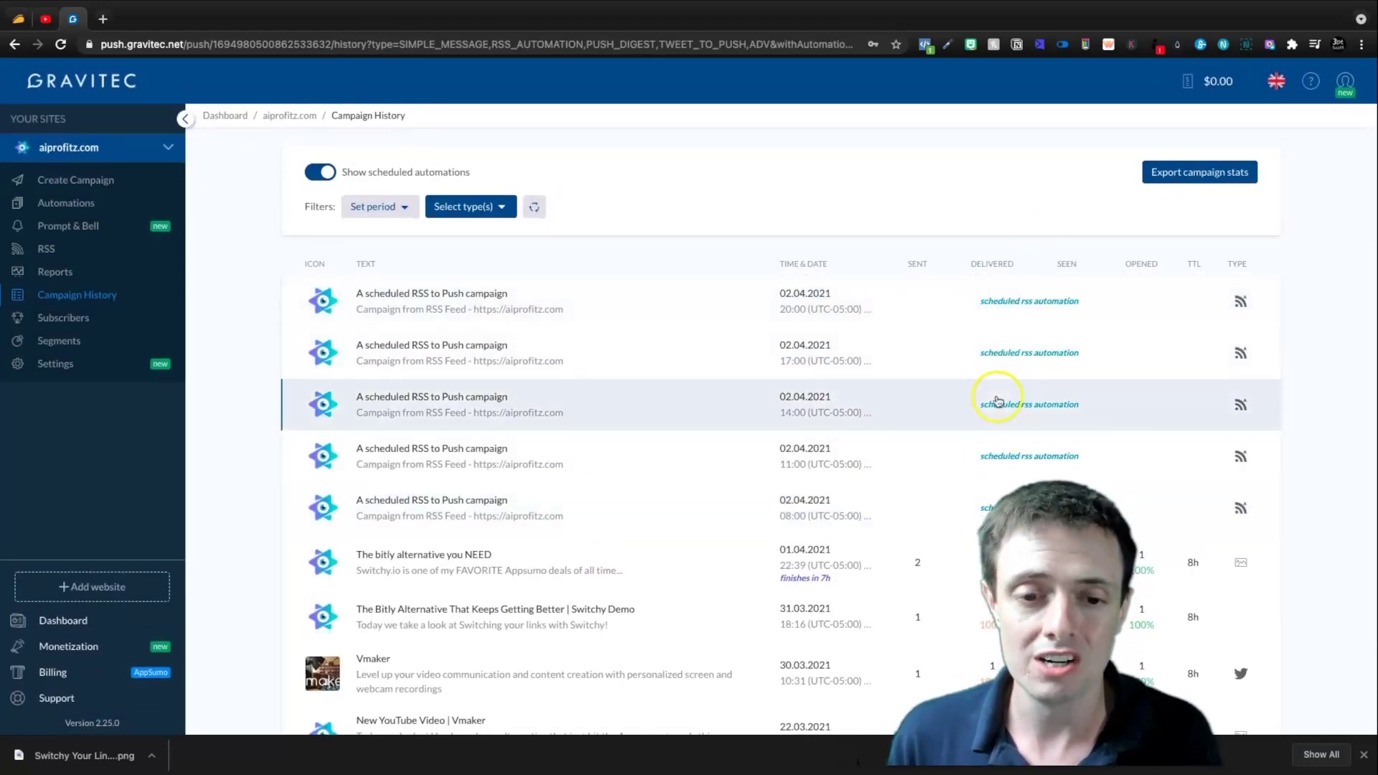
pyautogui.scroll(-2, 560, 646)
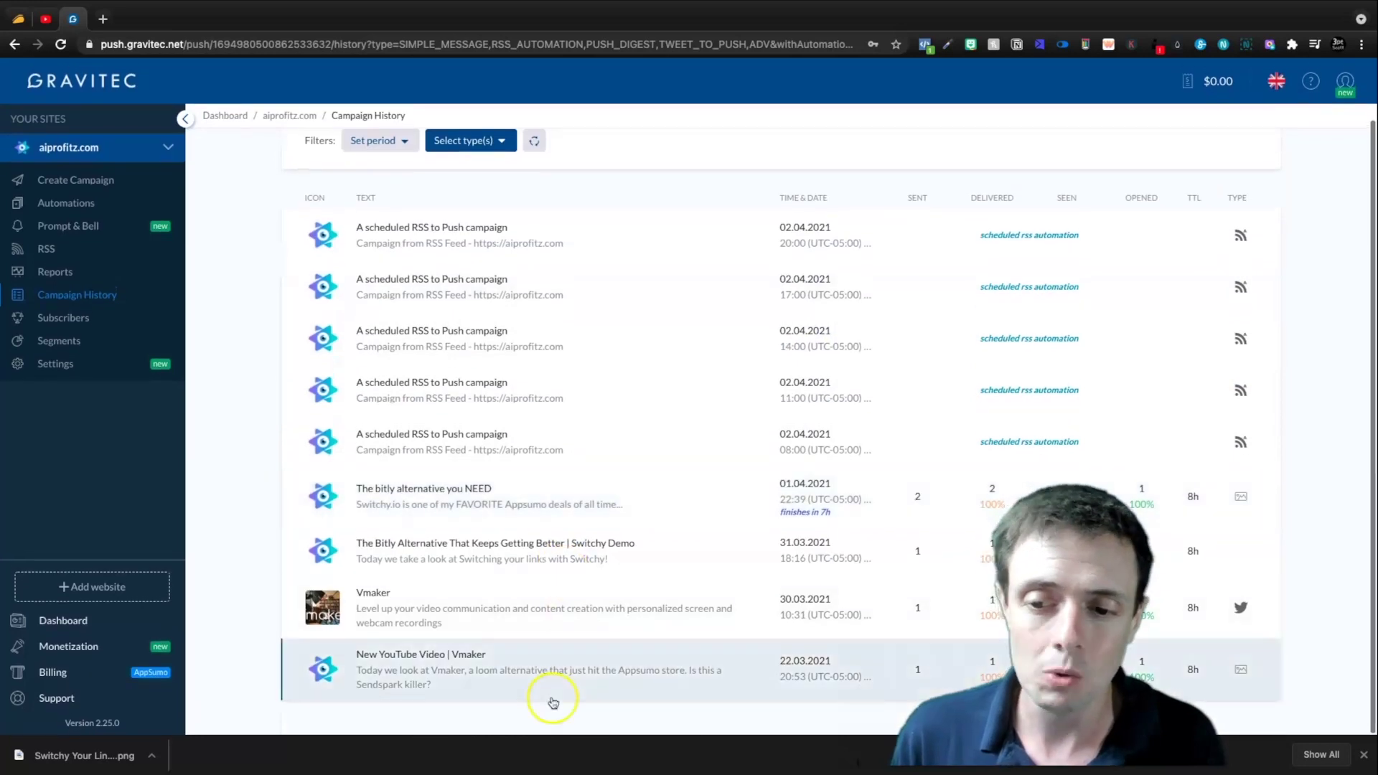
pyautogui.scroll(2, 520, 506)
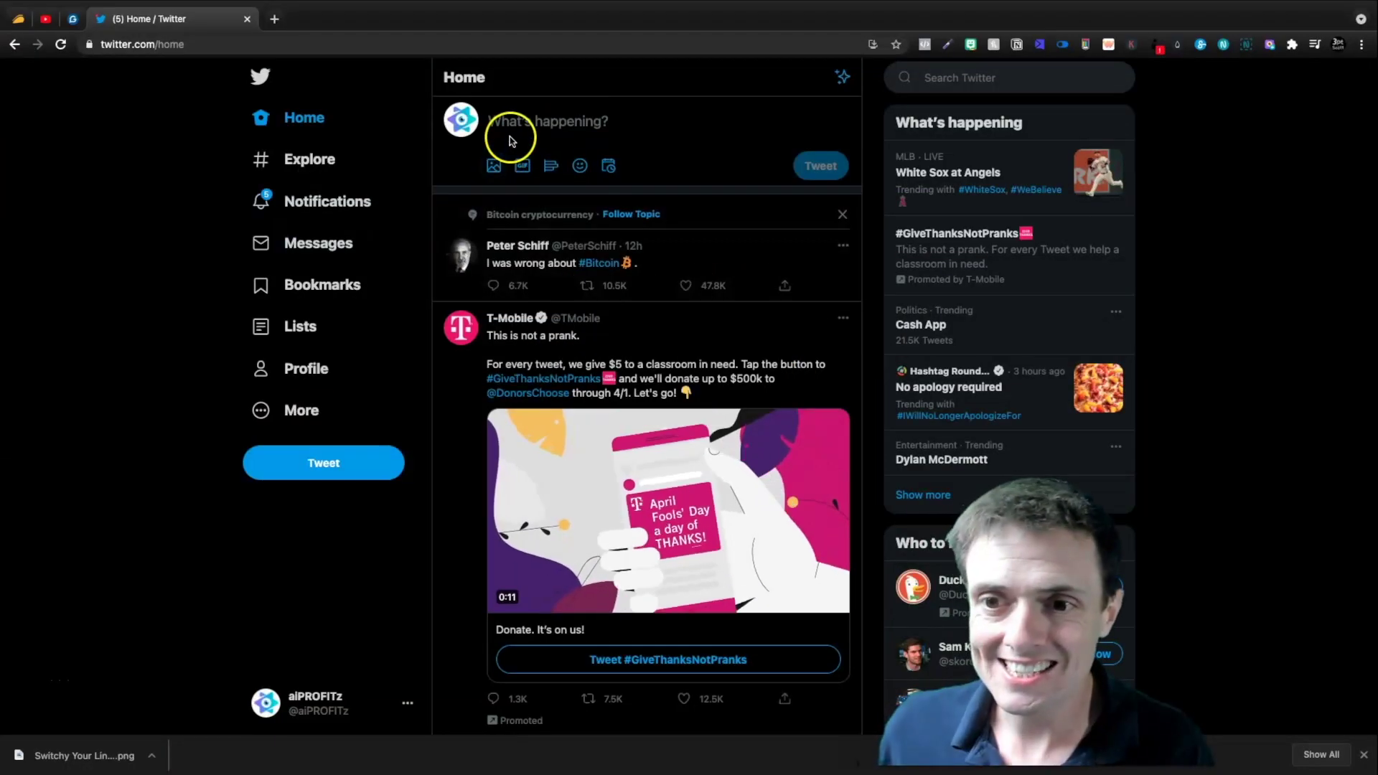
pyautogui.click(503, 118)
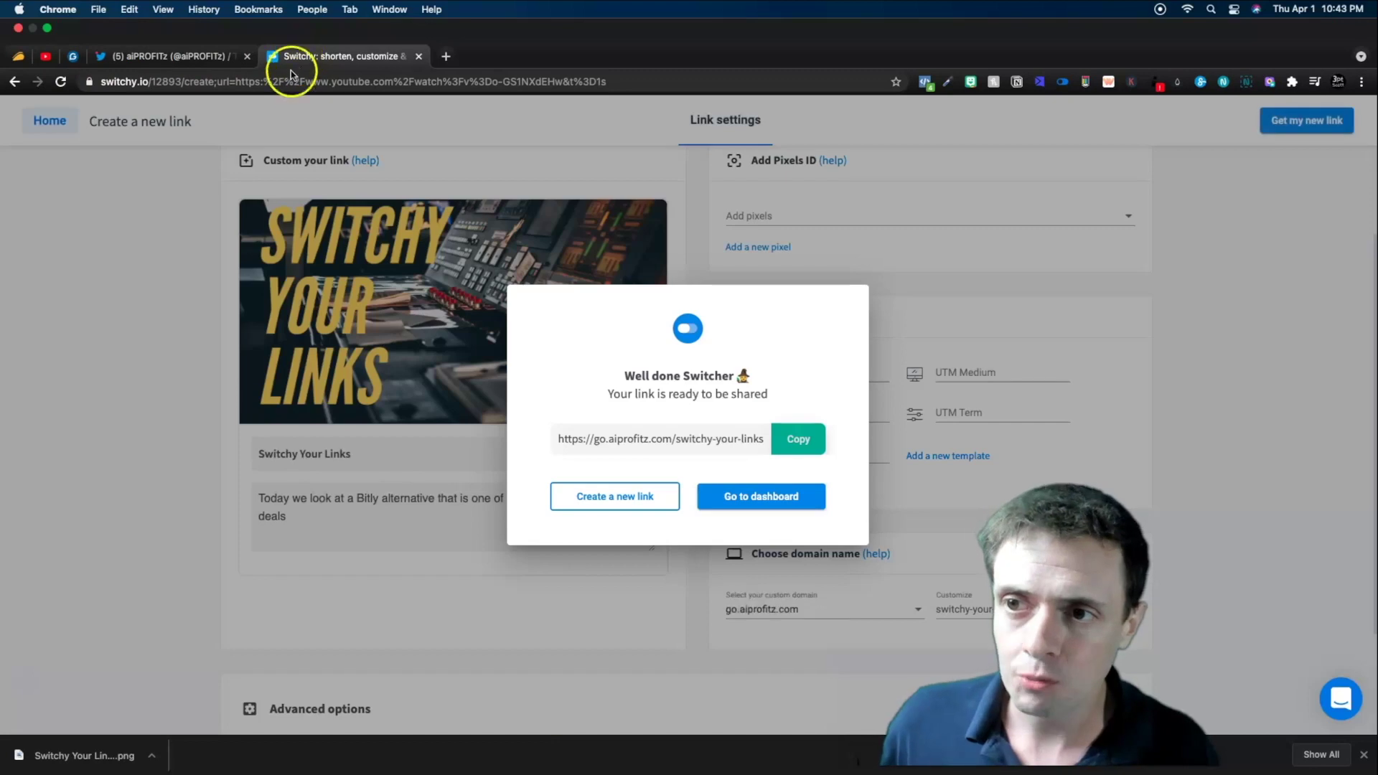
# - Load aiprofitz.com in the current browser tab
pyautogui.click(287, 81)
pyautogui.write('aiprofitz.com')
pyautogui.press('Return')
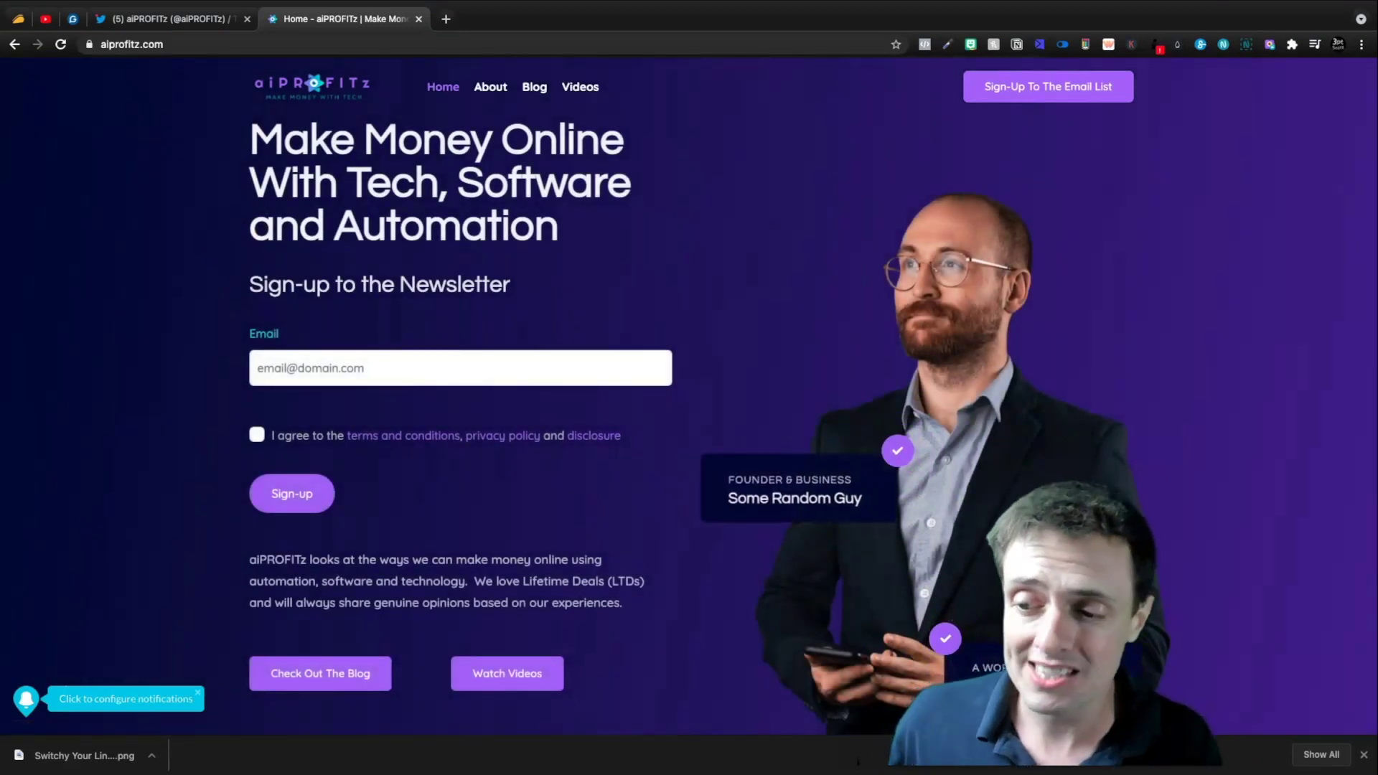
# - View the aiprofitz.com Push History with the Bitly-alternative notification, then return to Gravitec
pyautogui.click(26, 698)
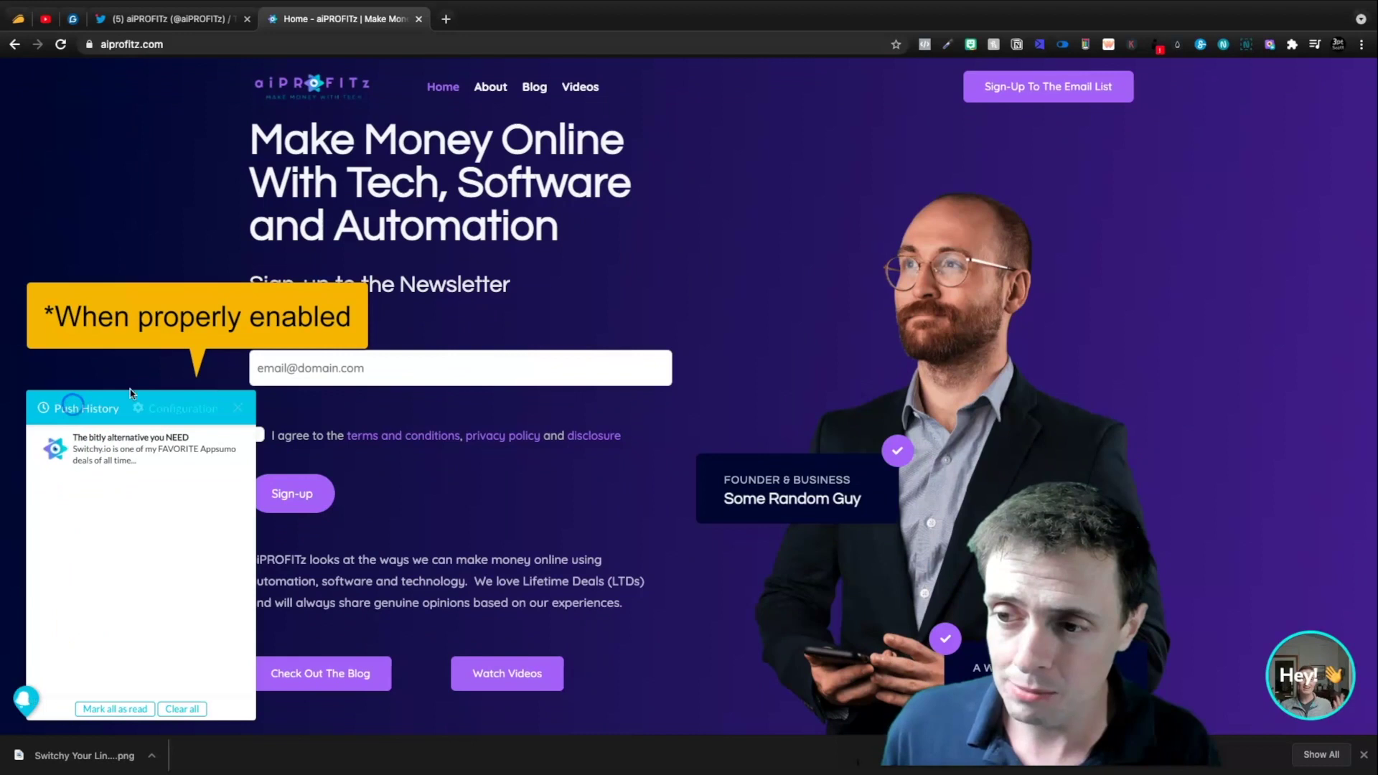
pyautogui.click(79, 20)
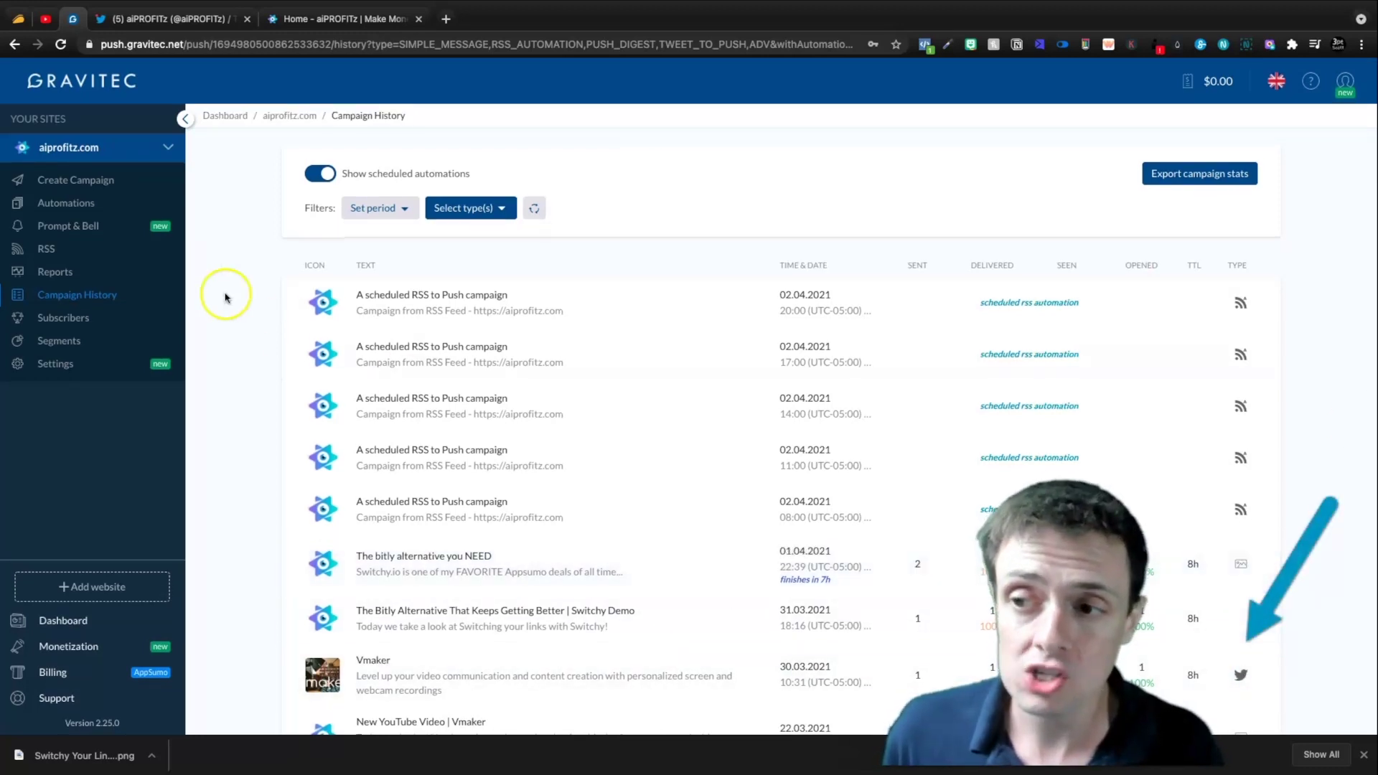
# - Open the aiprofitz.com feed's settings under Automations > RSS to Push
pyautogui.click(66, 205)
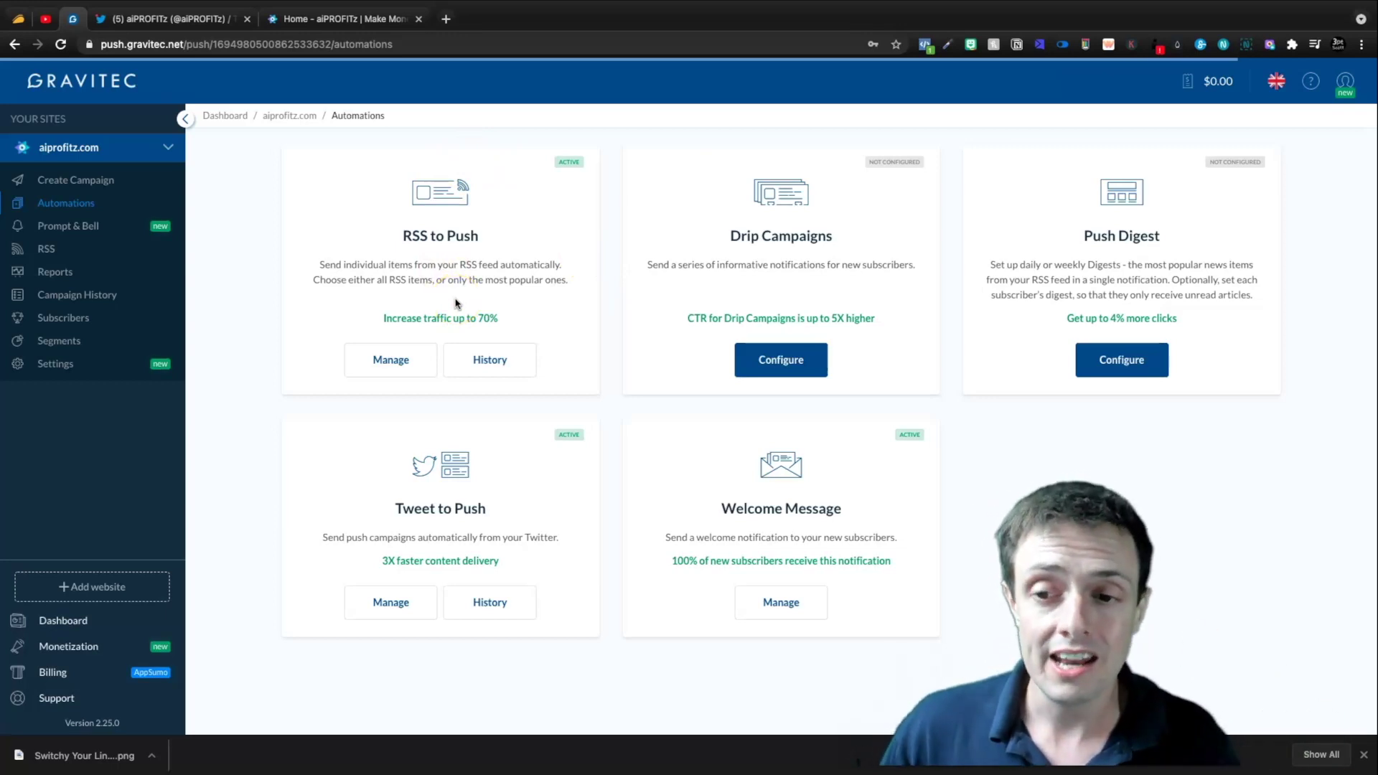
pyautogui.click(399, 359)
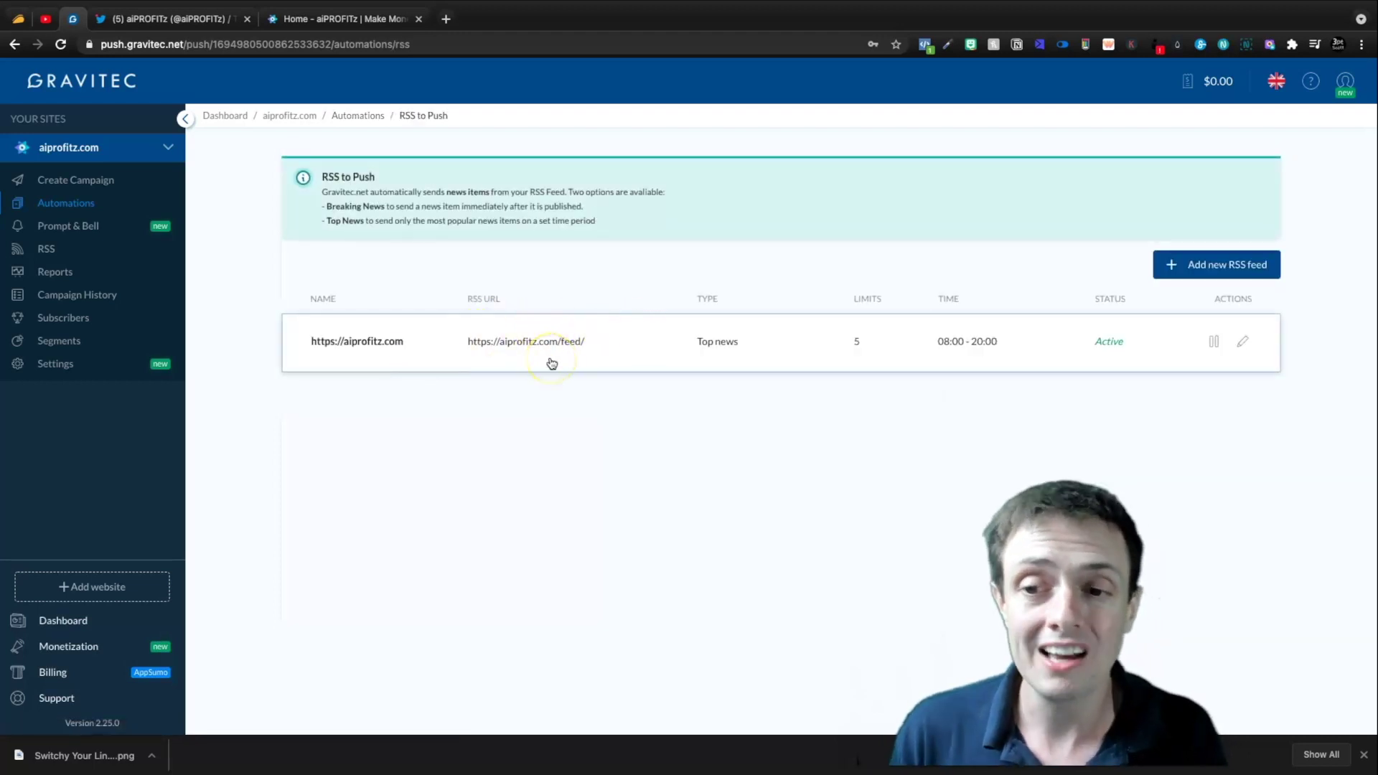
pyautogui.click(638, 359)
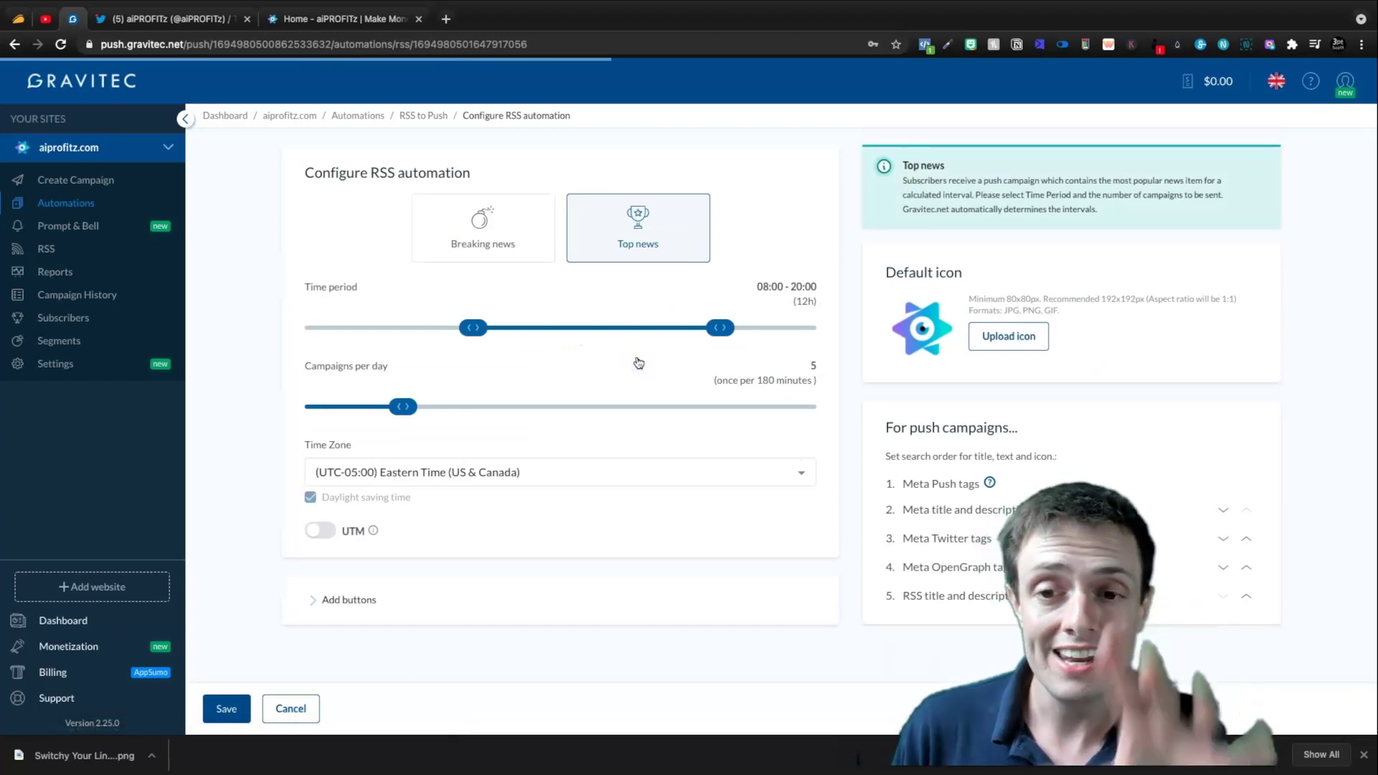
# - Switch the aiprofitz.com RSS automation to Breaking news and review its Add buttons options
pyautogui.click(504, 233)
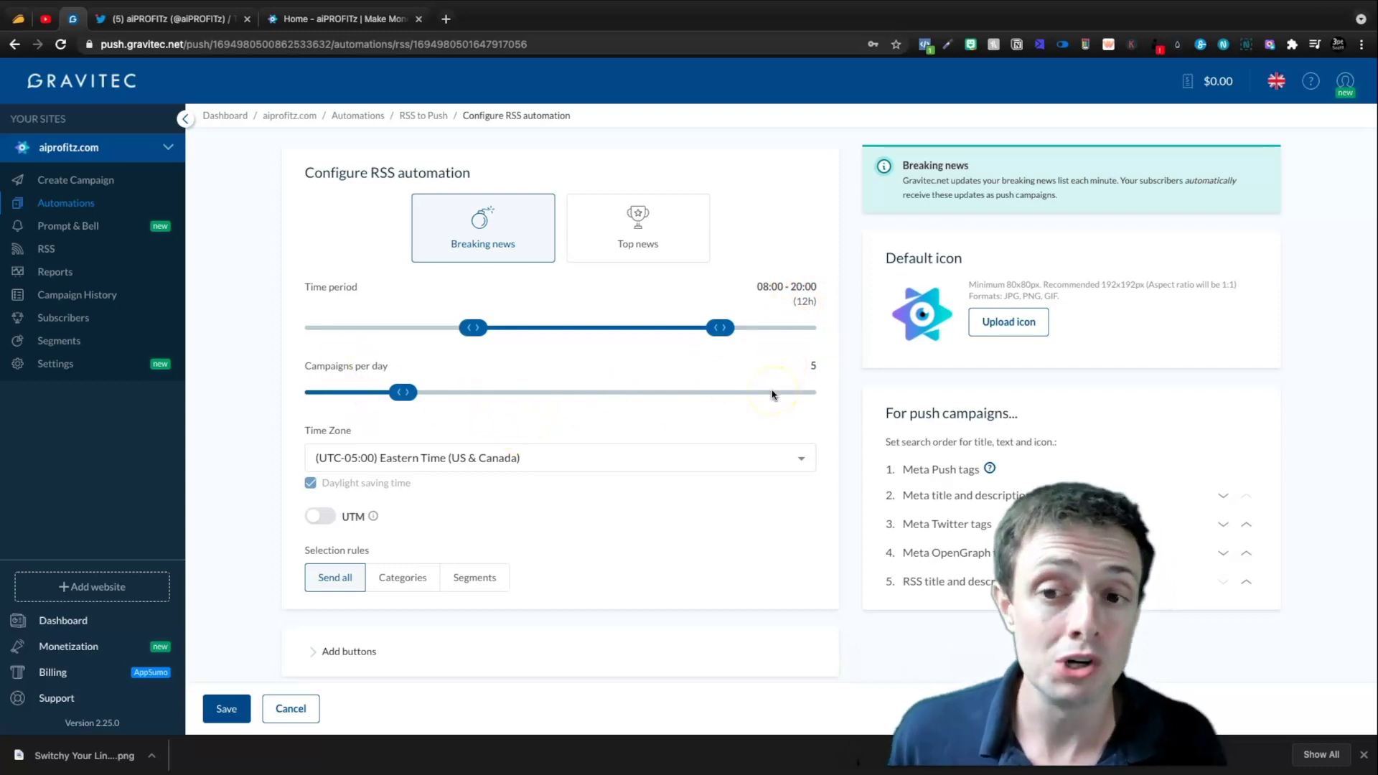
pyautogui.click(363, 635)
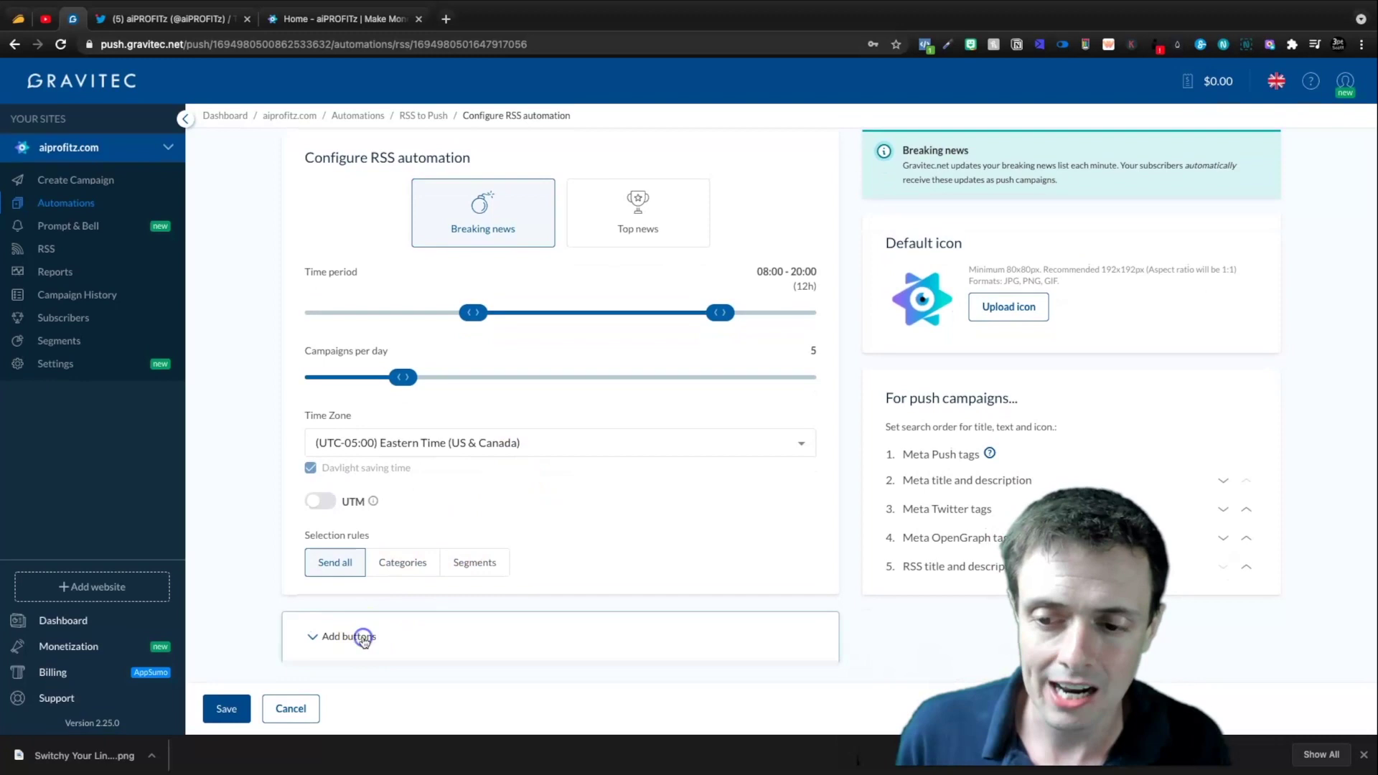
pyautogui.scroll(-2, 462, 527)
pyautogui.scroll(-2, 461, 527)
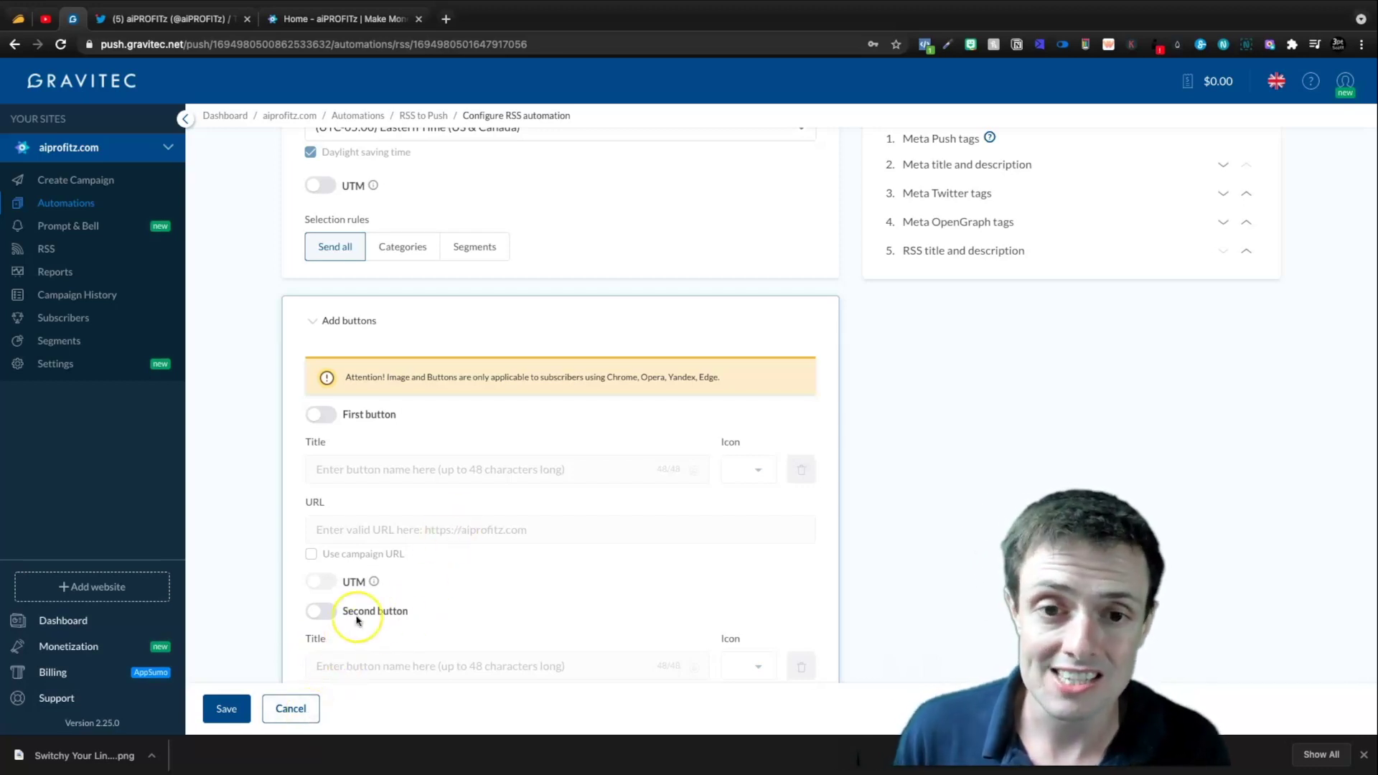
pyautogui.scroll(3, 357, 621)
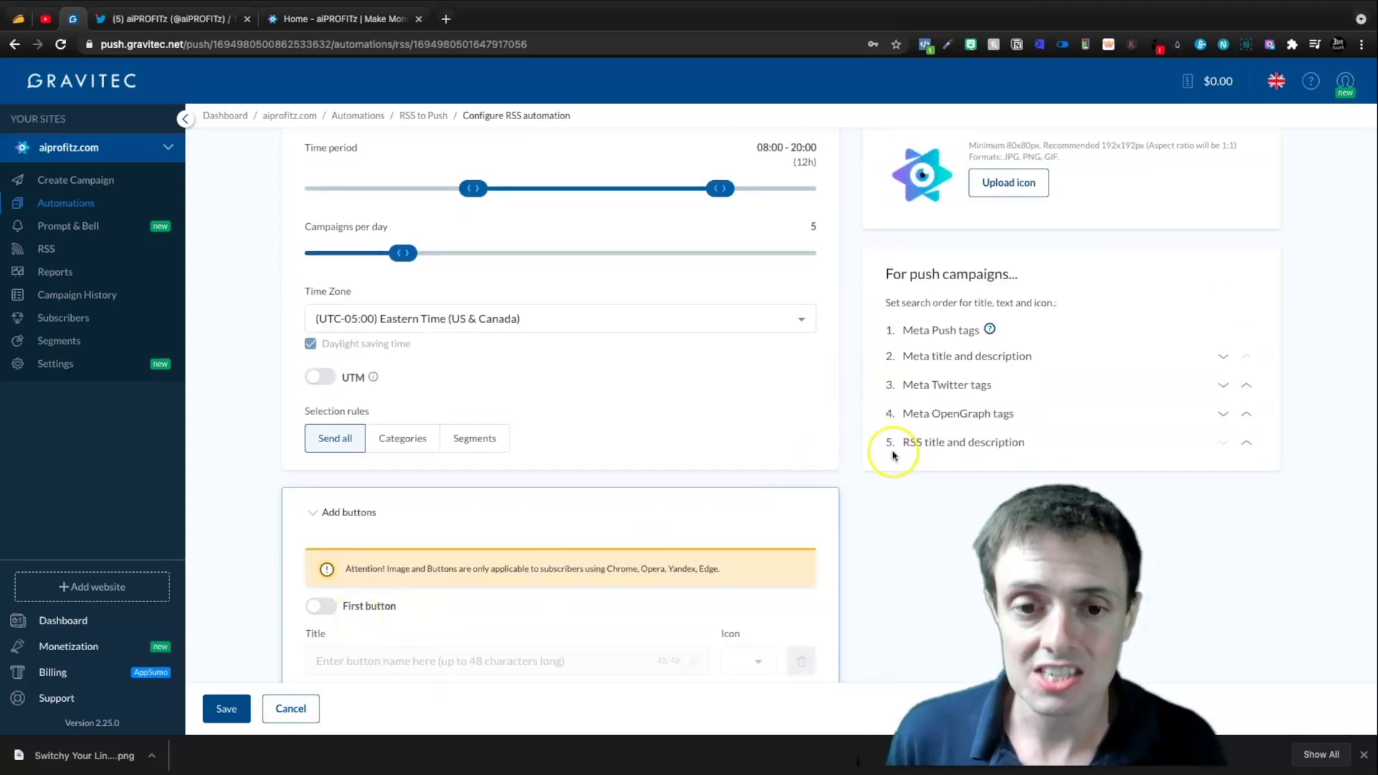
pyautogui.scroll(2, 893, 456)
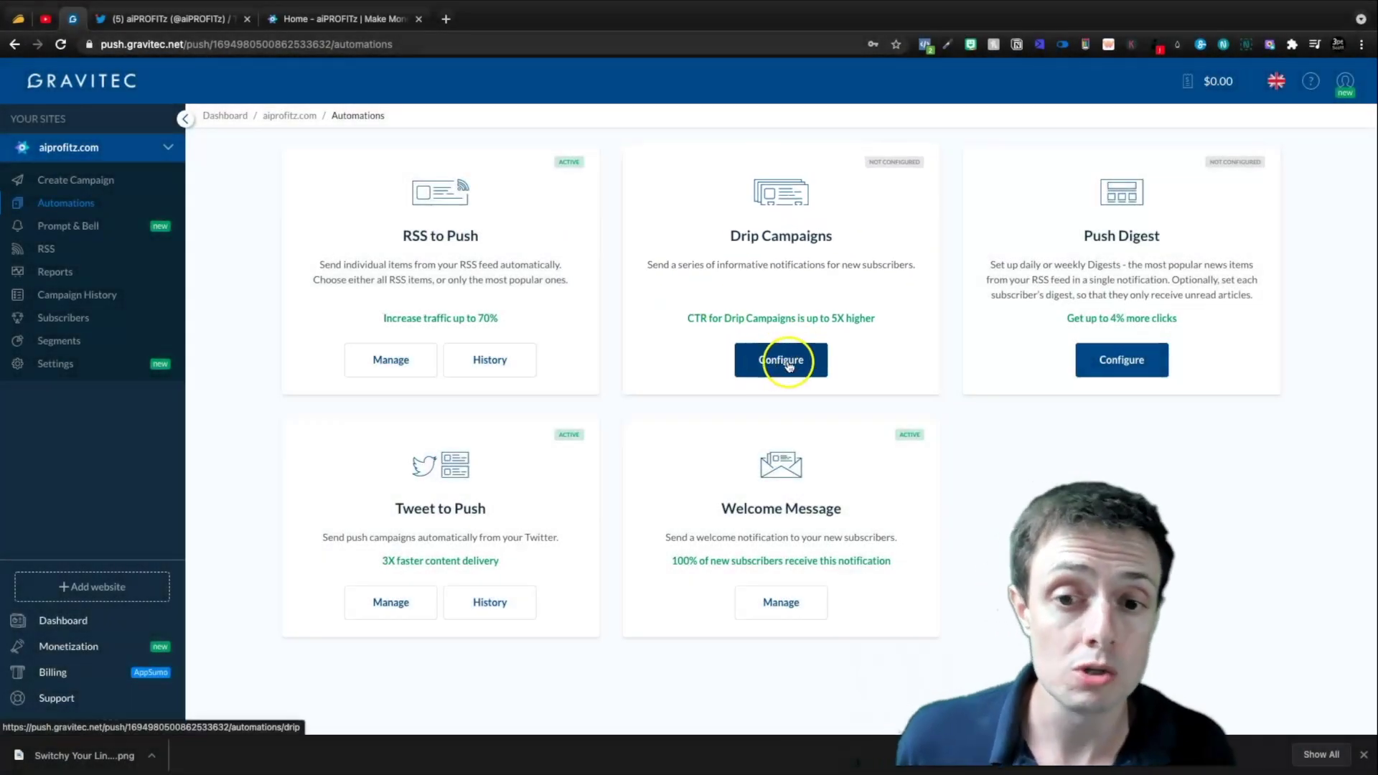
# - Open the aiprofitz.com Drip Campaigns page, with all delivery stats at 0
pyautogui.click(790, 365)
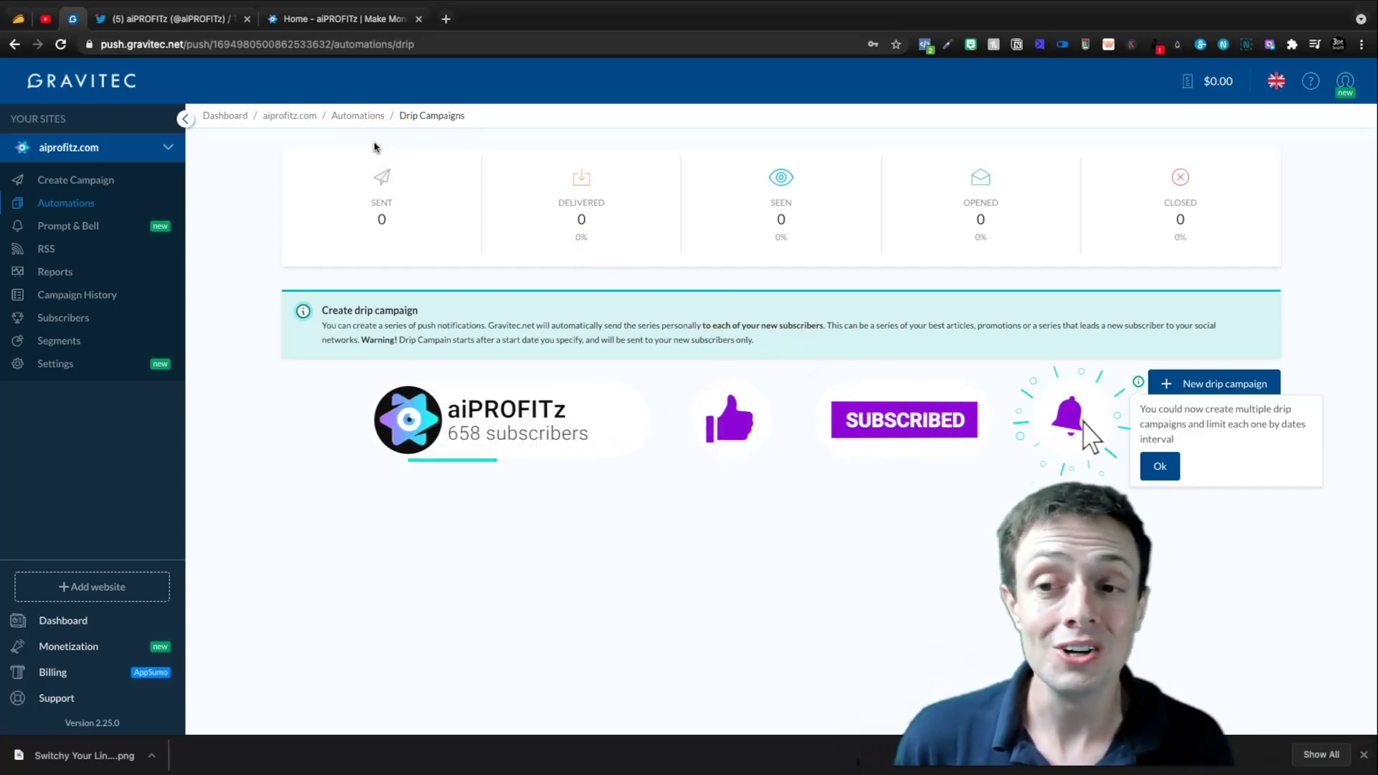
# - Return to the Automations overview and look over the unconfigured Push Digest card
pyautogui.click(367, 117)
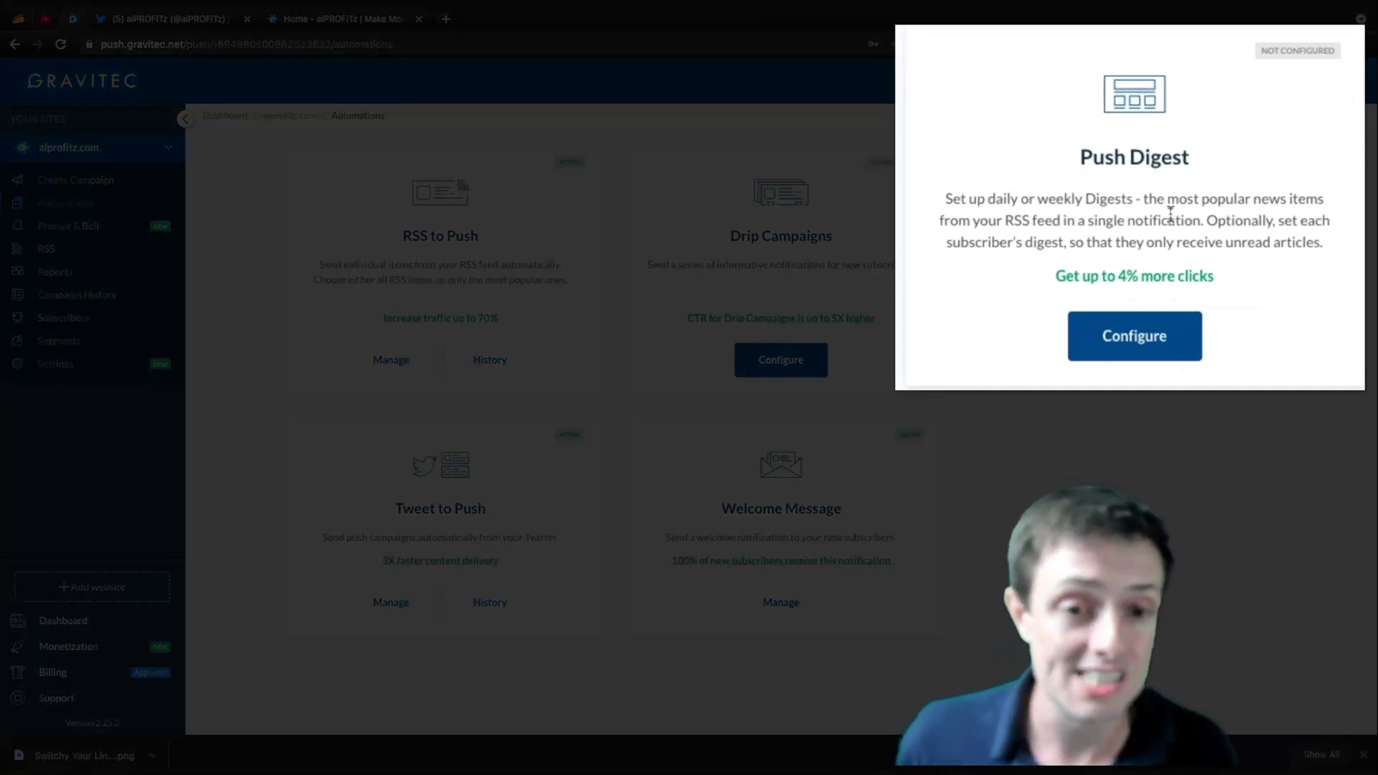
pyautogui.click(1180, 215)
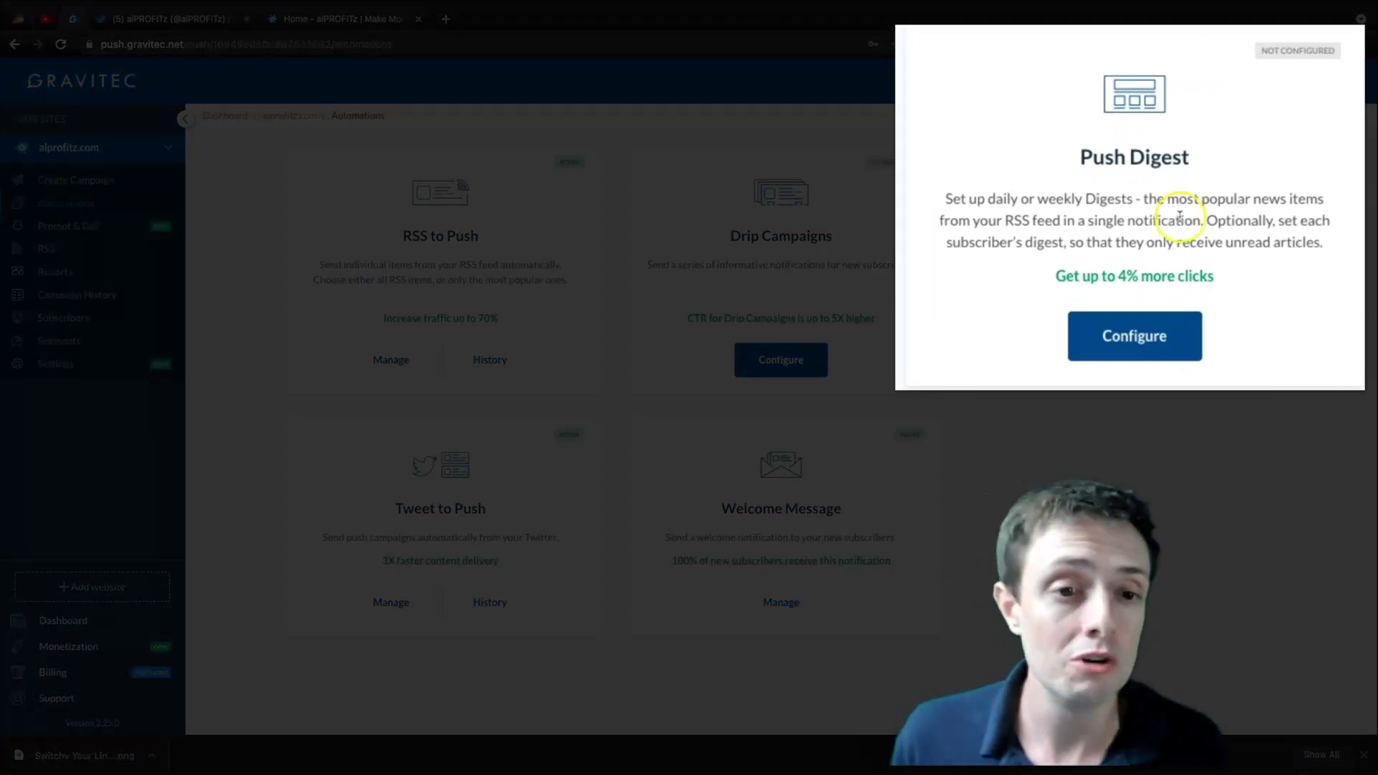